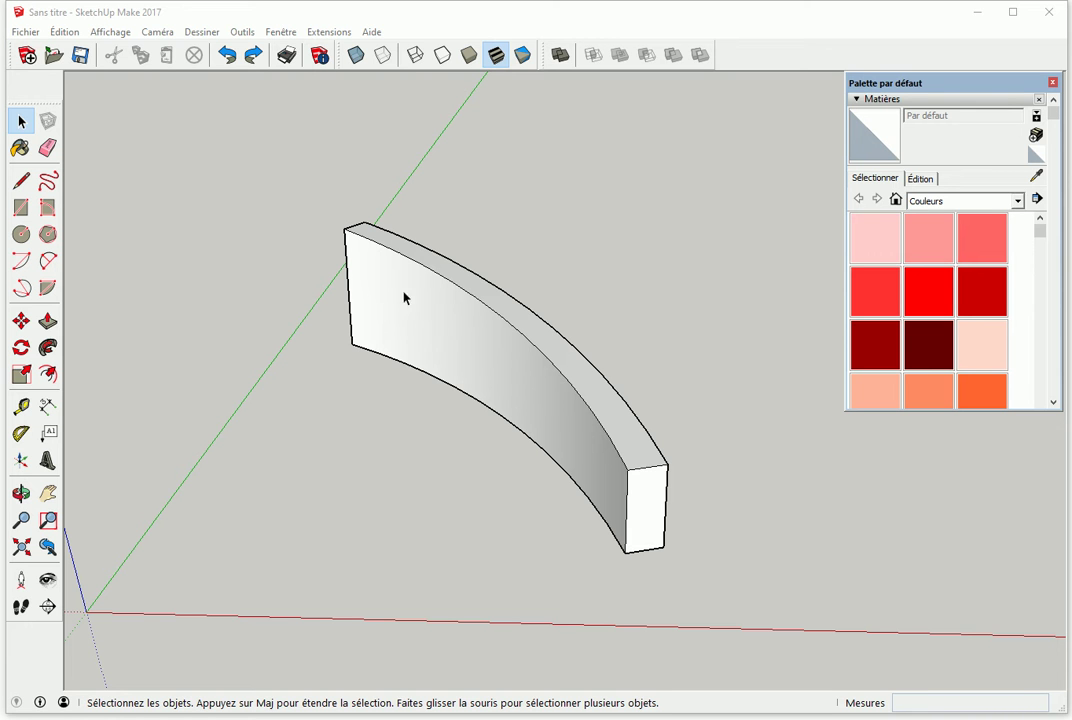
Select everything in the model and delete the existing curved wall.
middle_drag(493, 383, 417, 397)
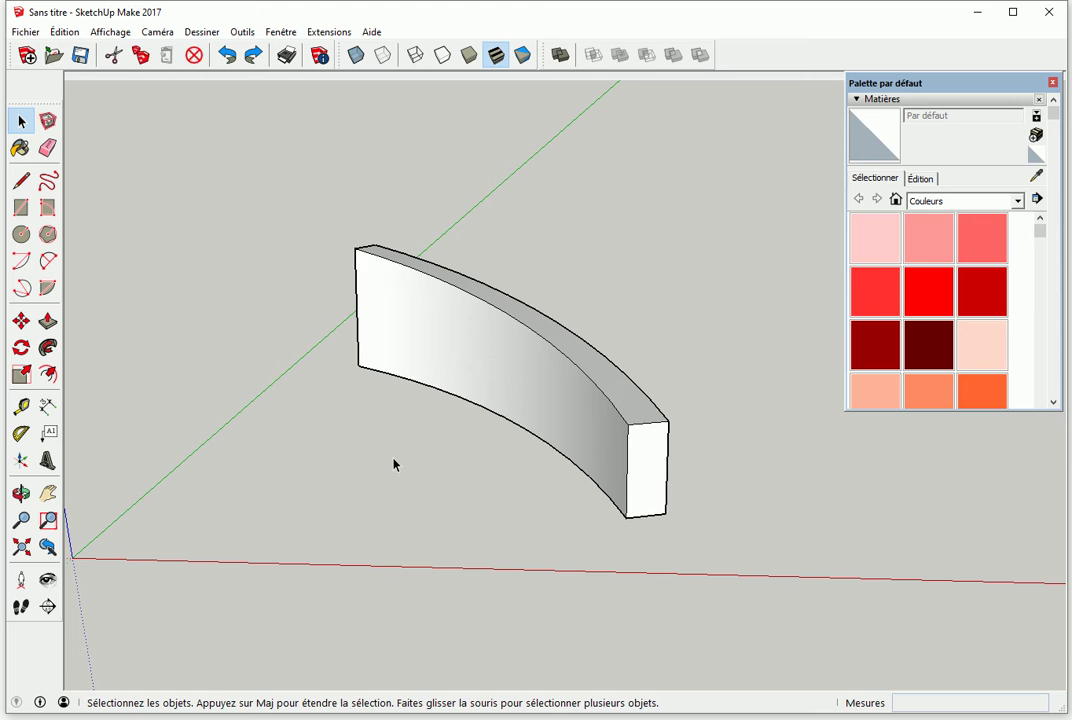
key(ctrl+a)
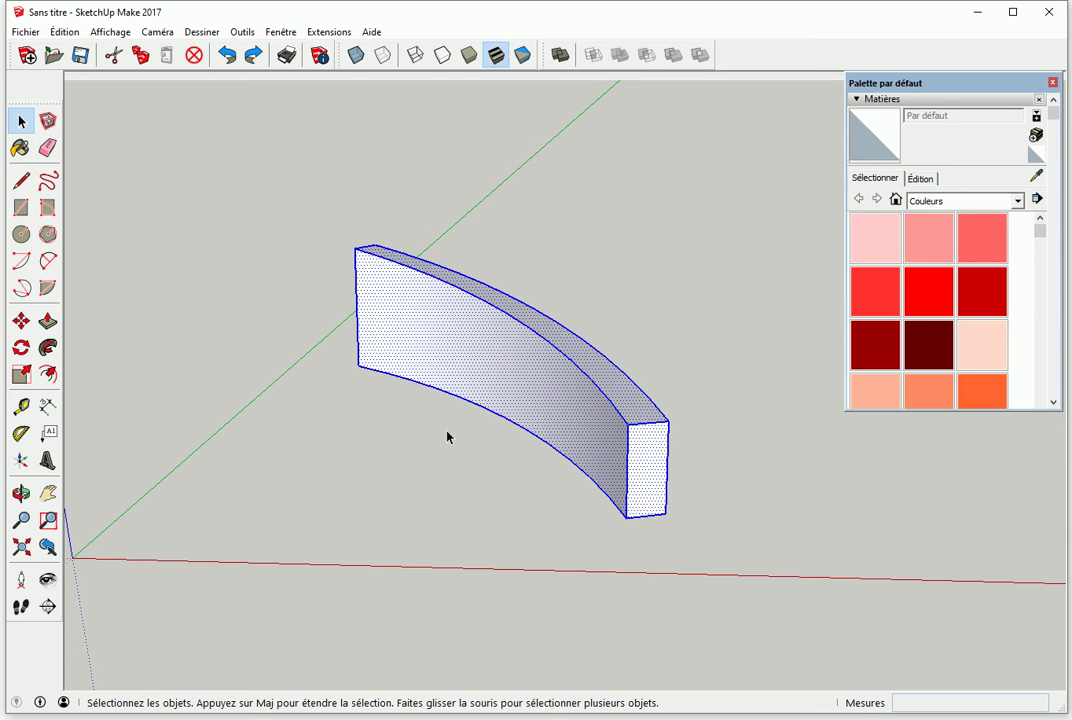
key(Delete)
Draw a two-point arc on the ground plane, bulging away from the origin.
middle_drag(445, 445, 446, 450)
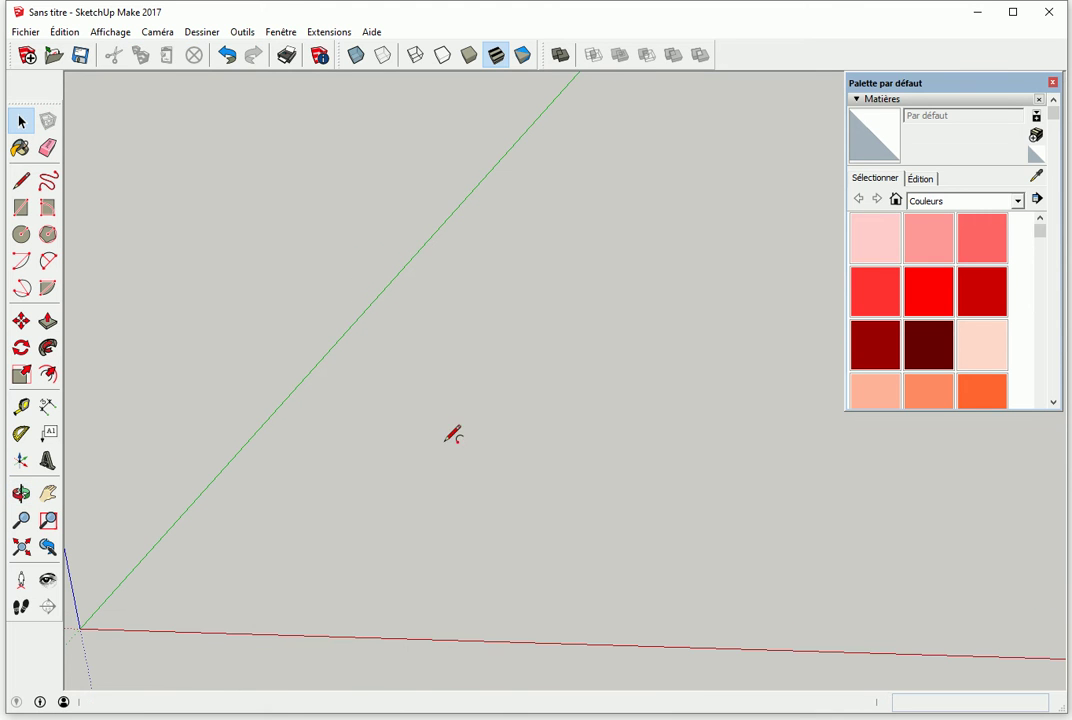
key(a)
click(379, 382)
click(567, 583)
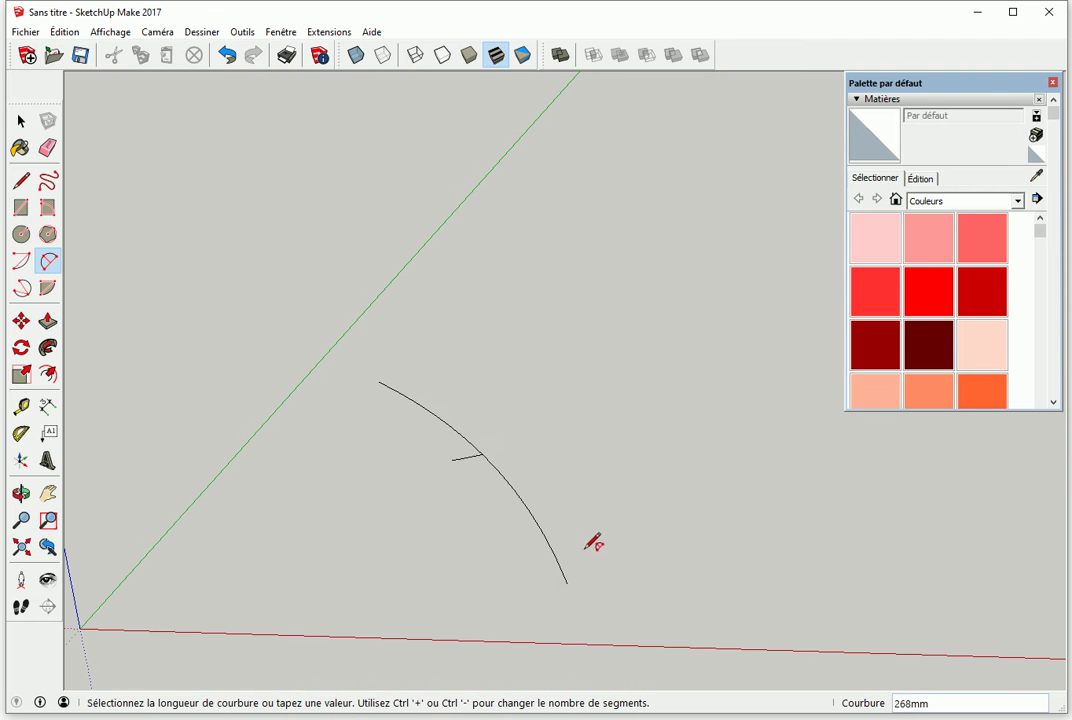
click(608, 517)
key(space)
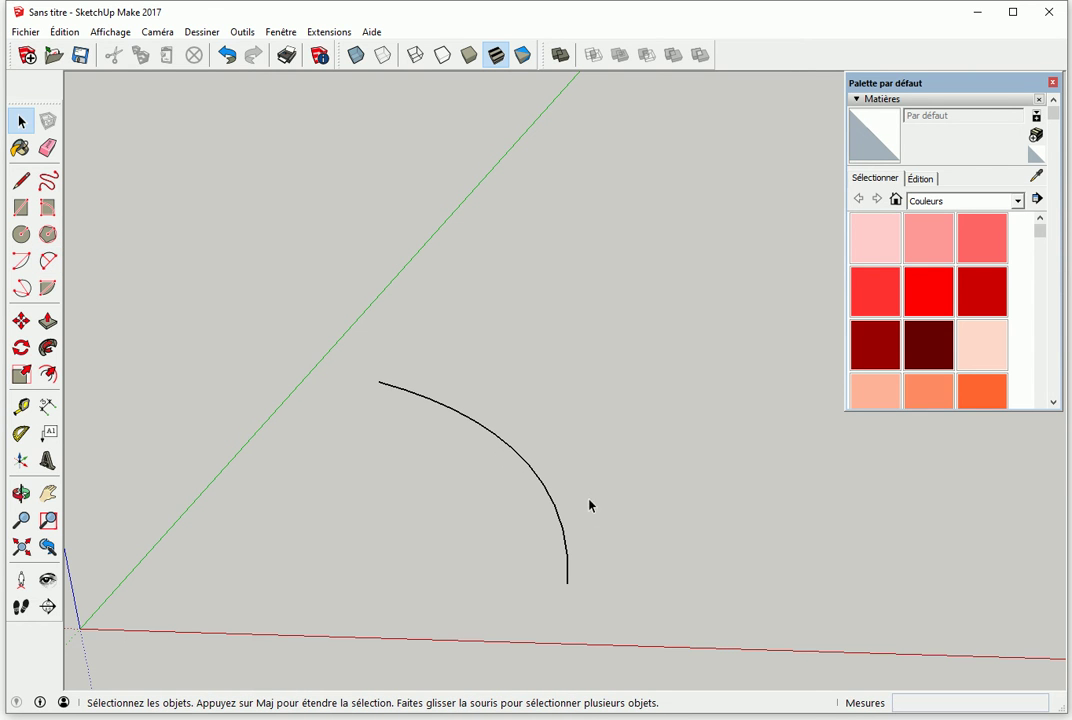
Offset the arc outward to create a second parallel arc.
click(551, 497)
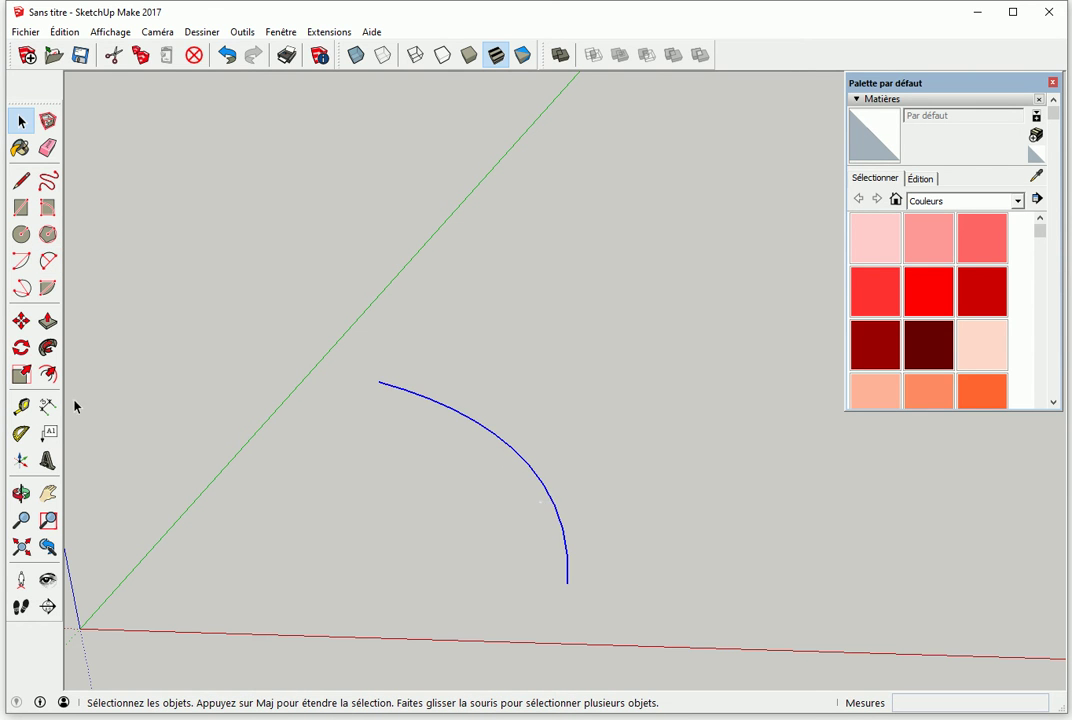
key(f)
click(474, 420)
click(498, 412)
key(space)
Connect both pairs of arc endpoints with lines to close the curved strip into a face.
key(l)
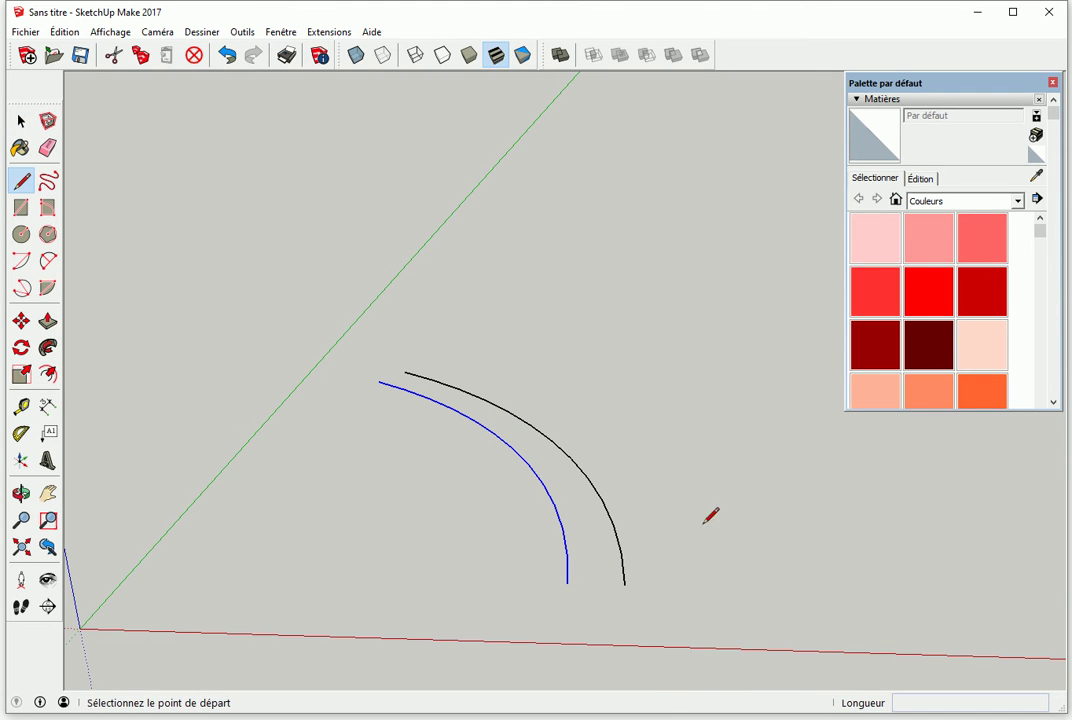
click(567, 583)
click(625, 583)
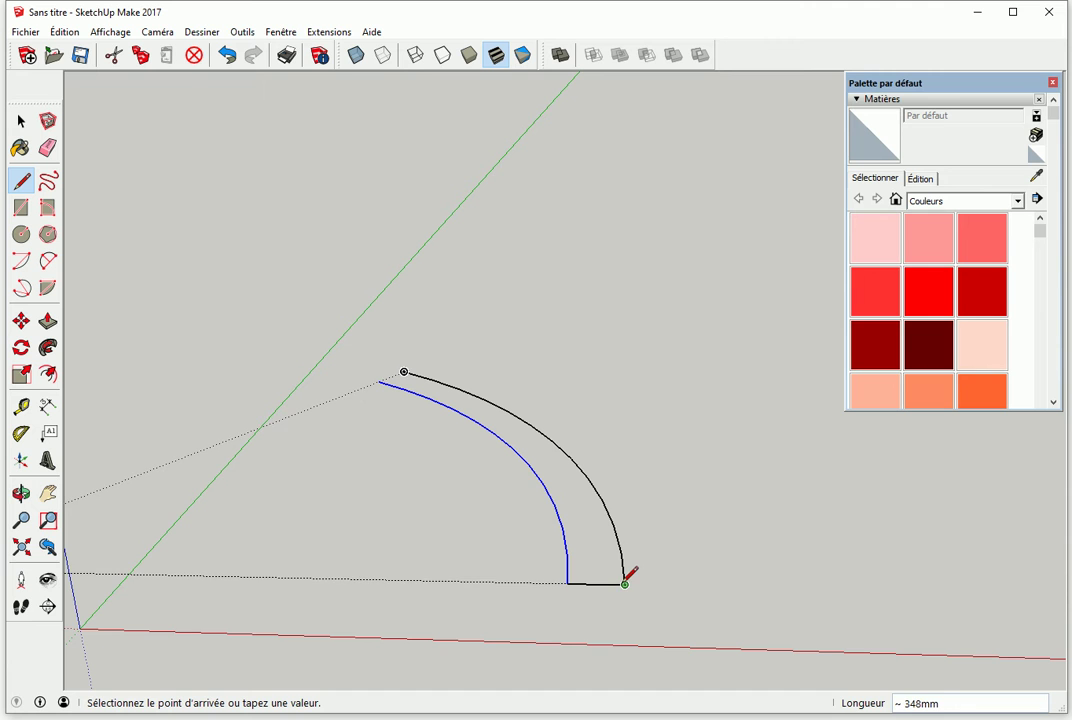
key(Escape)
click(379, 381)
click(405, 373)
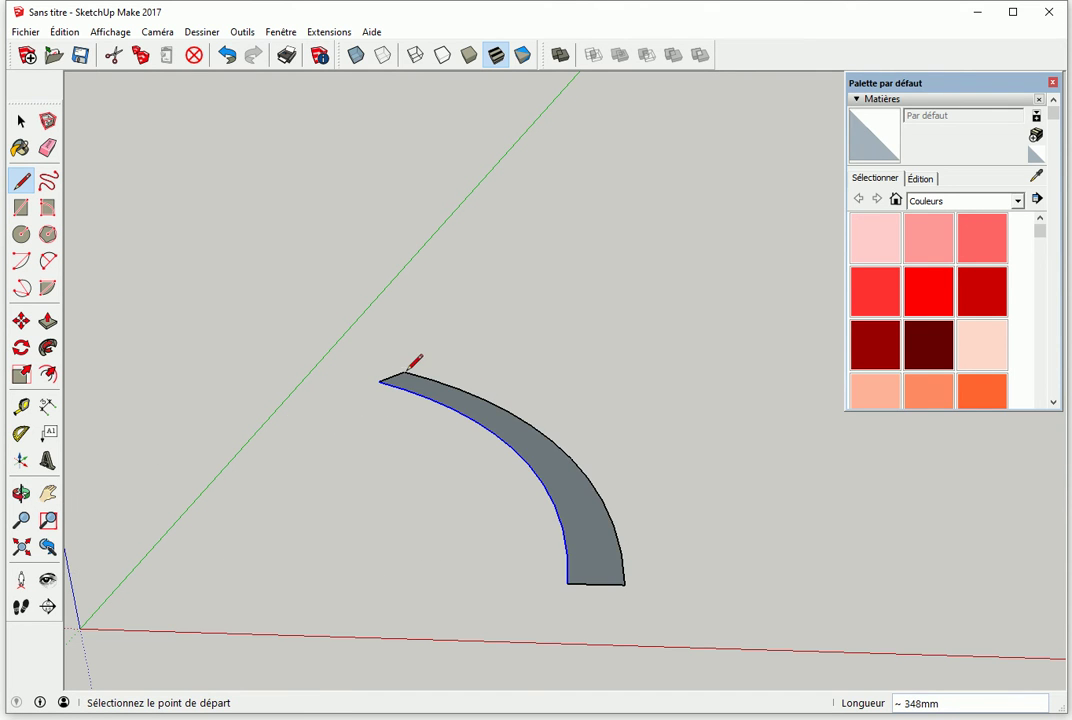
Extrude the curved face upward by about 1375 mm with Push/Pull to form a wall.
key(p)
click(584, 540)
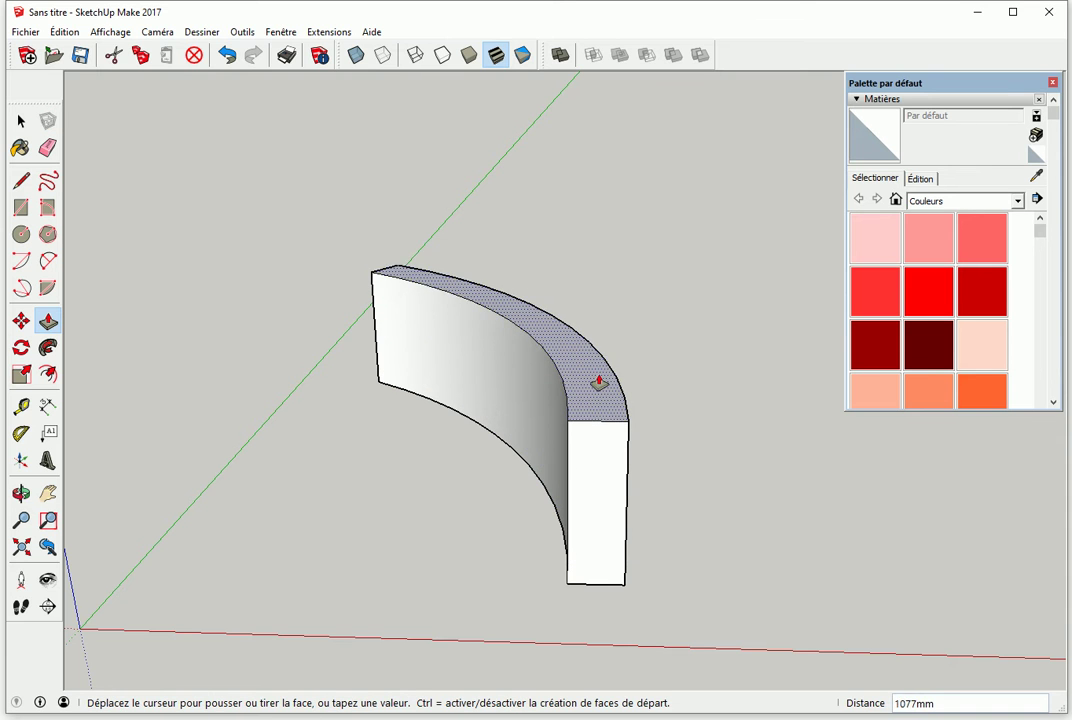
click(601, 342)
shift+middle_drag(468, 530, 546, 518)
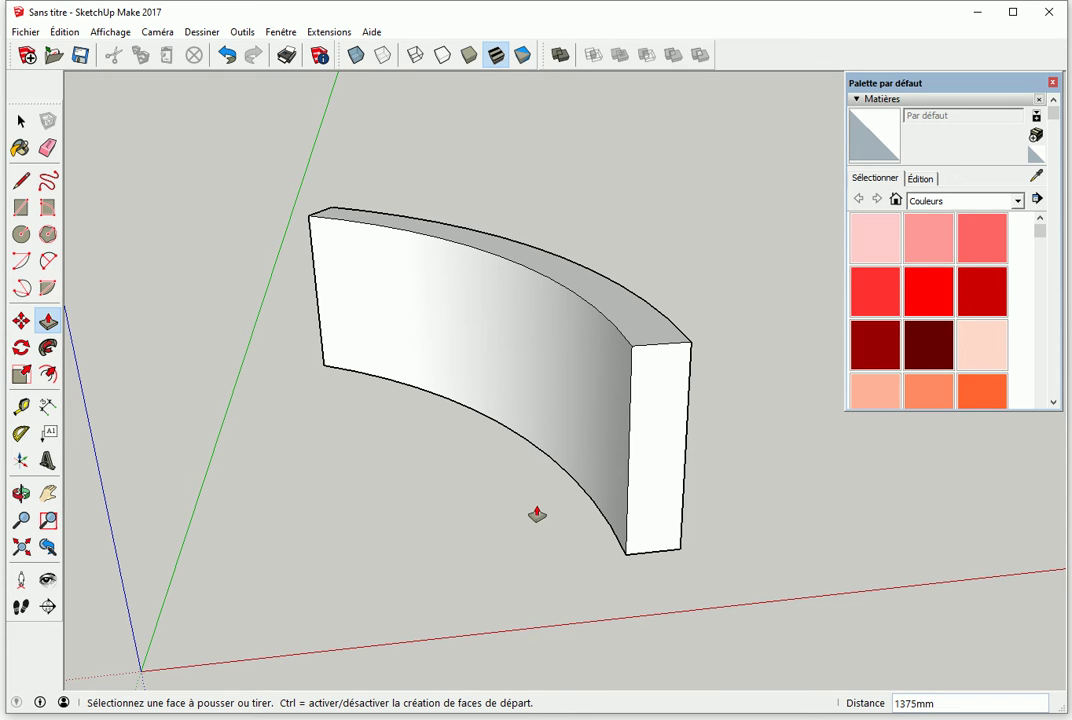
Try to slope the wall's top by moving the top edge of its near end down about 328 mm.
key(space)
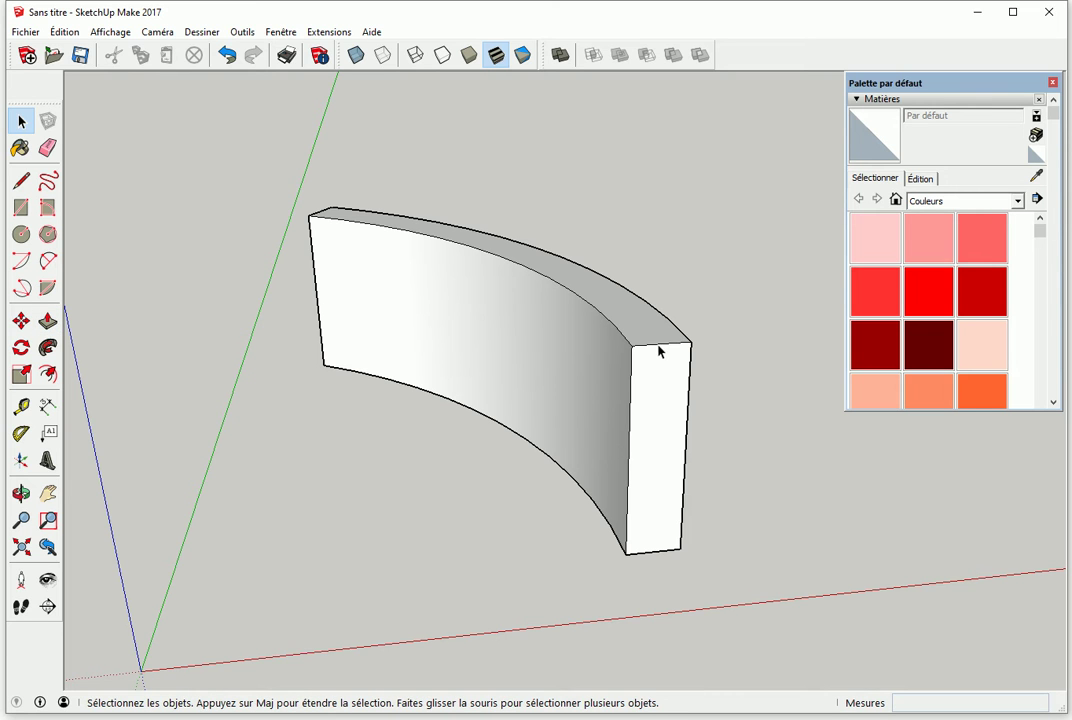
click(660, 346)
key(m)
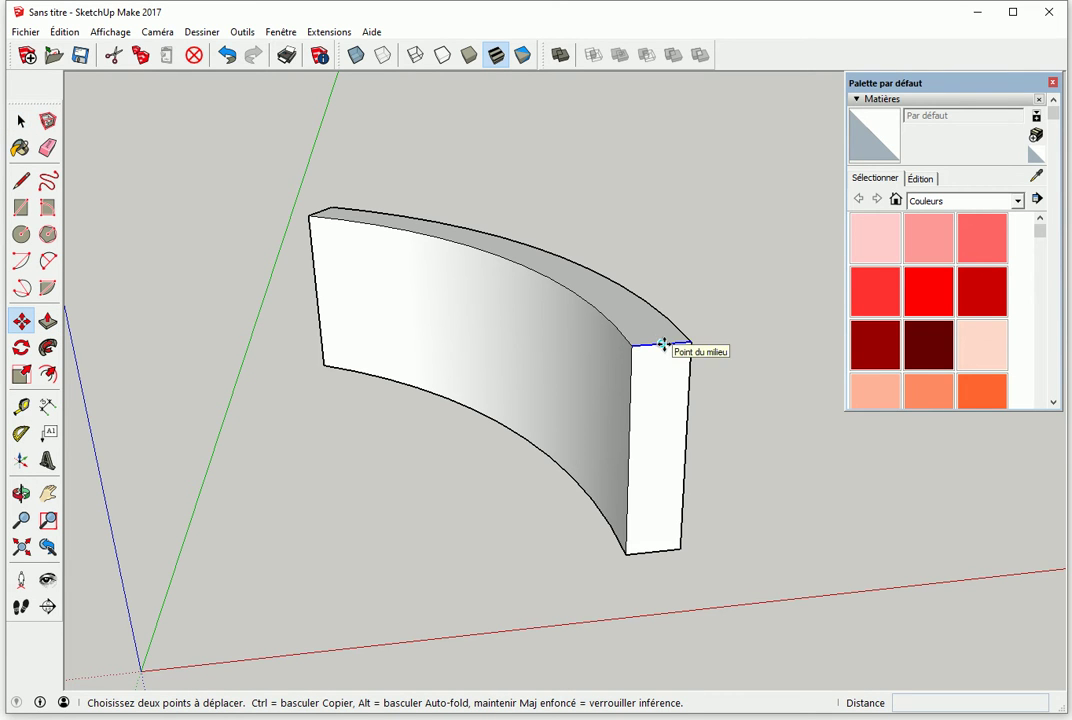
click(663, 344)
click(654, 398)
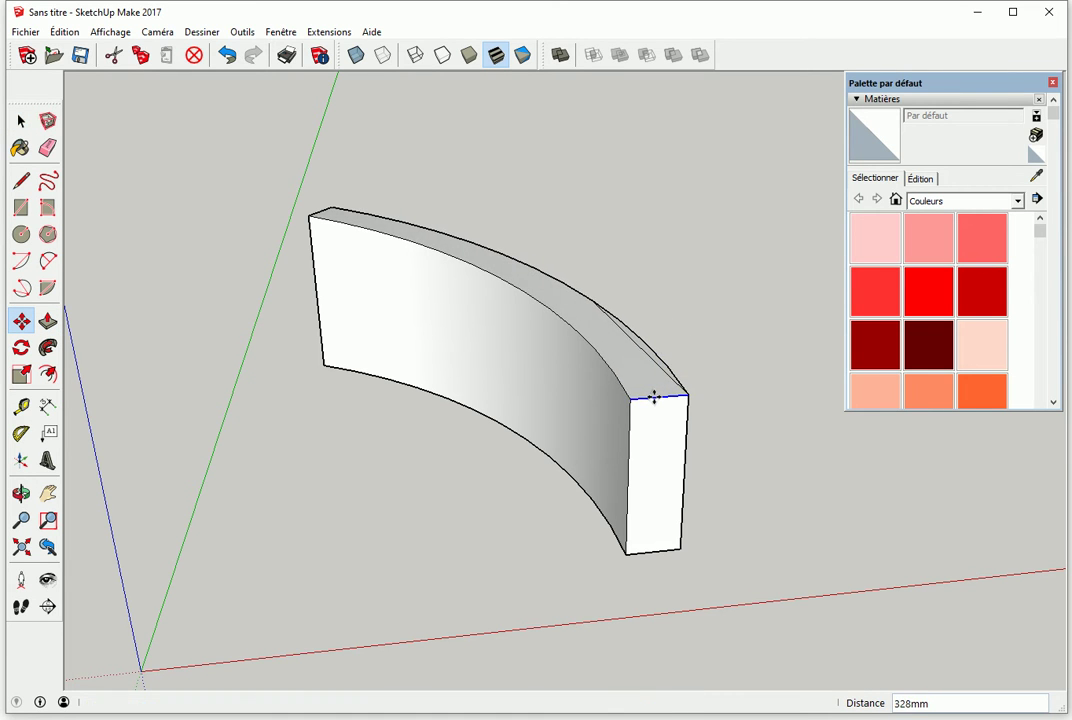
middle_drag(687, 407, 491, 421)
key(space)
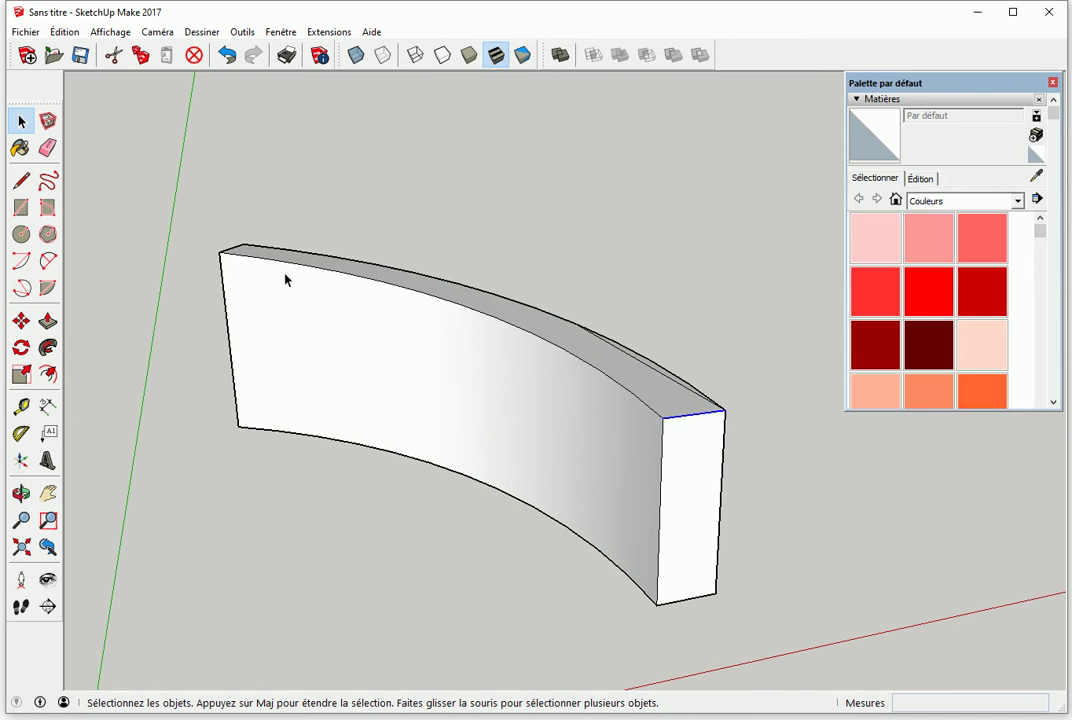
Try to lower the top edge at the wall's far end in the same way.
key(m)
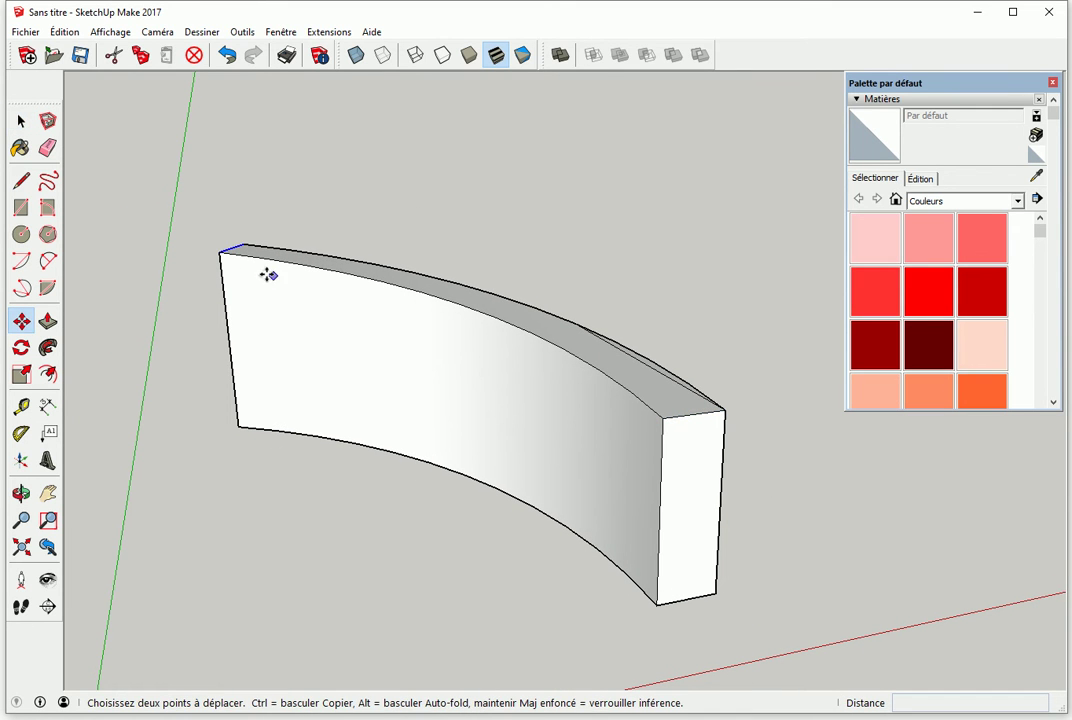
click(226, 247)
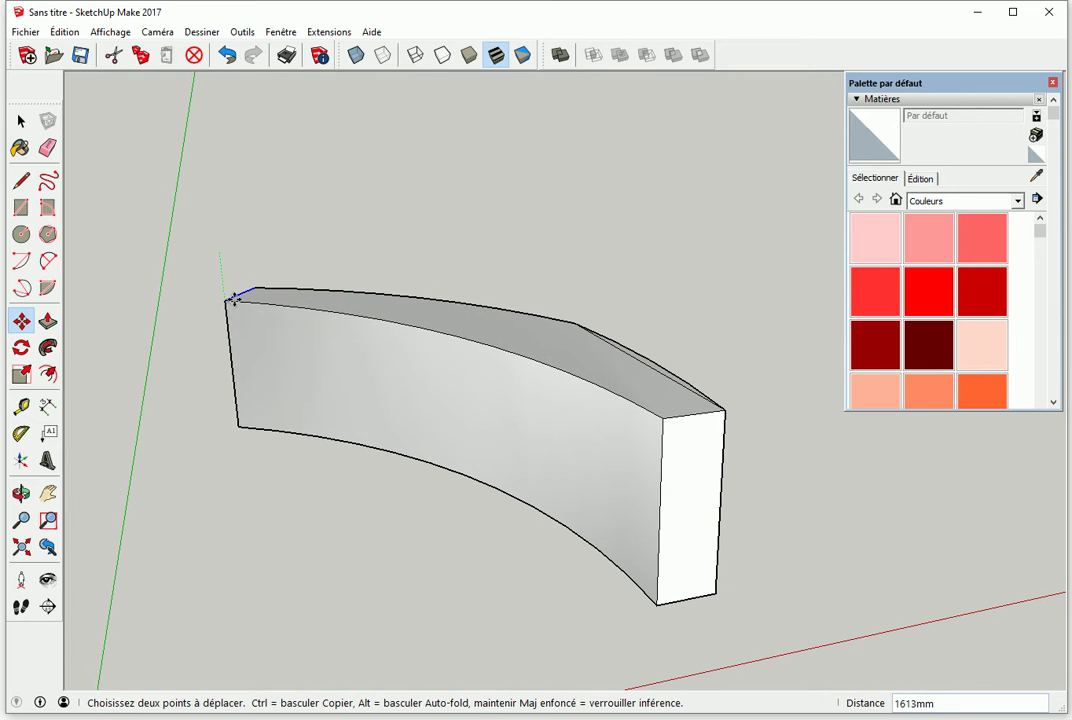
click(237, 347)
Undo the moves of the wall's two top end edges and clear the selection.
middle_drag(357, 349, 433, 433)
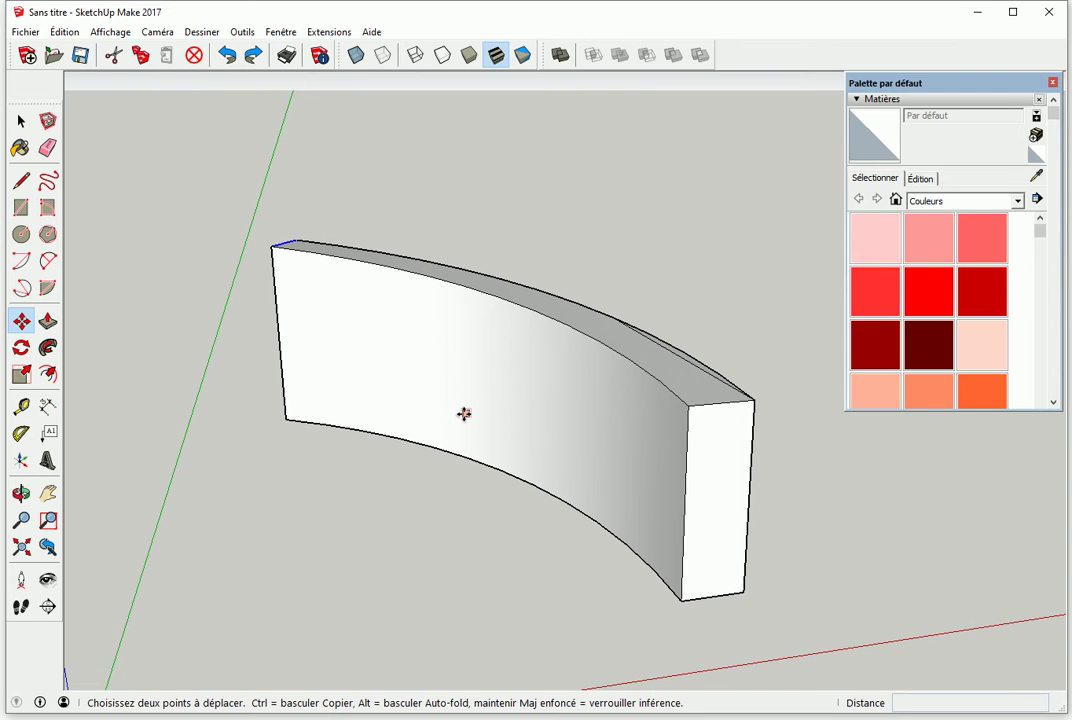
key(ctrl+z)
key(space)
click(482, 480)
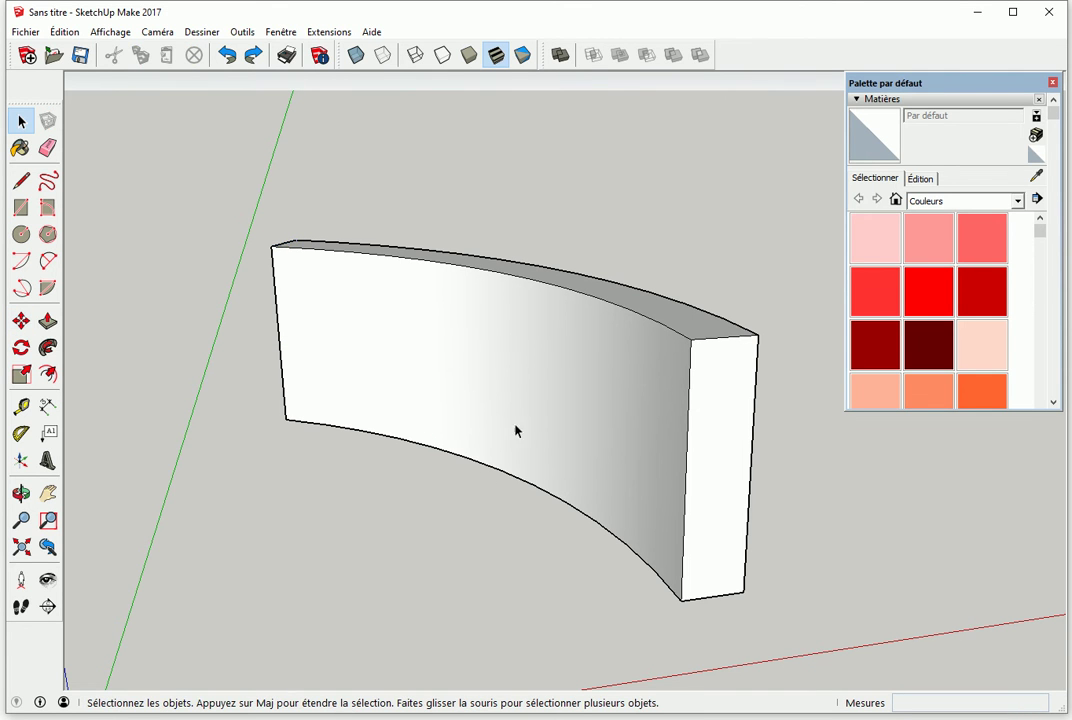
Select all connected geometry of the curved wall and make it a group.
middle_drag(535, 403, 472, 414)
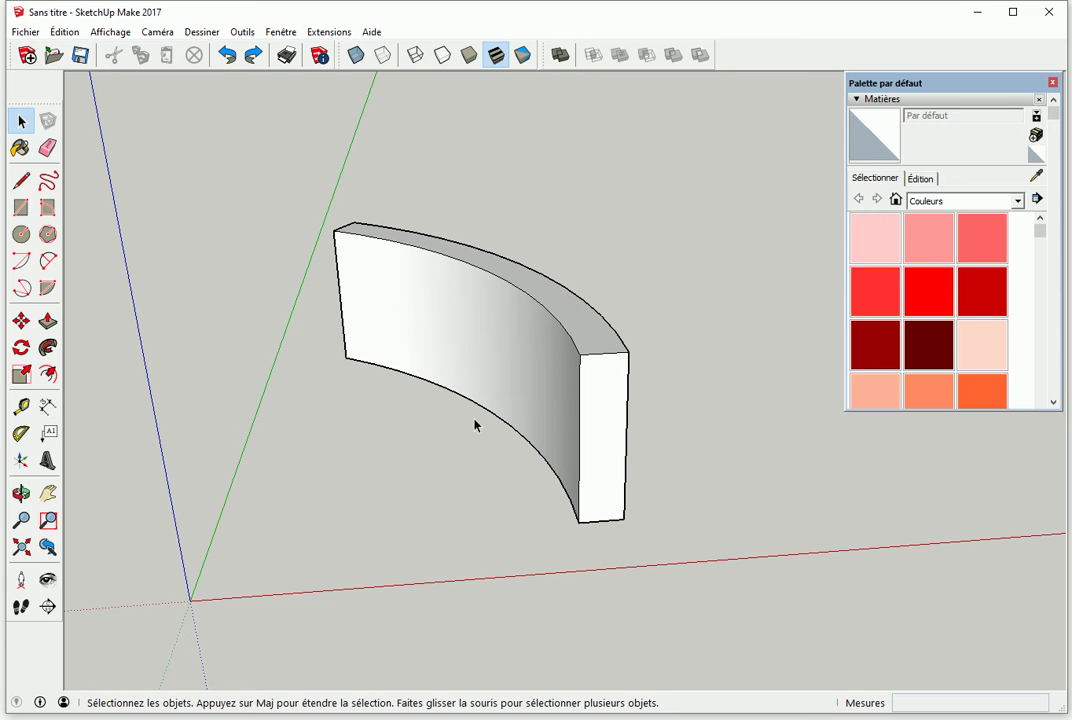
triple_click(474, 362)
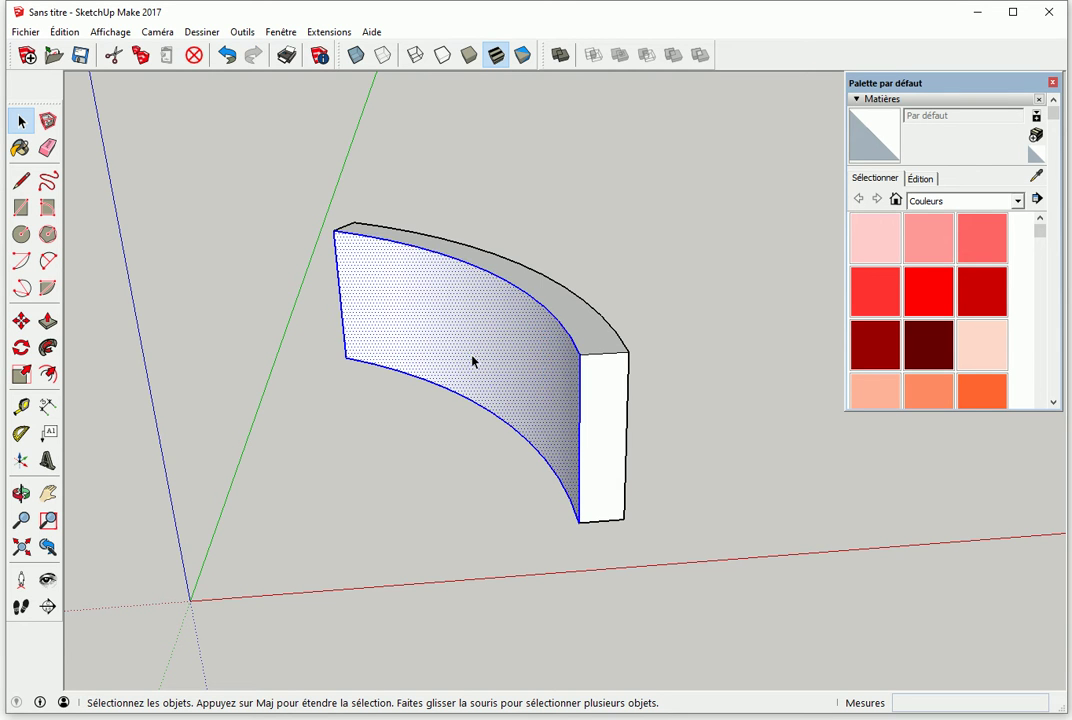
right_click(474, 362)
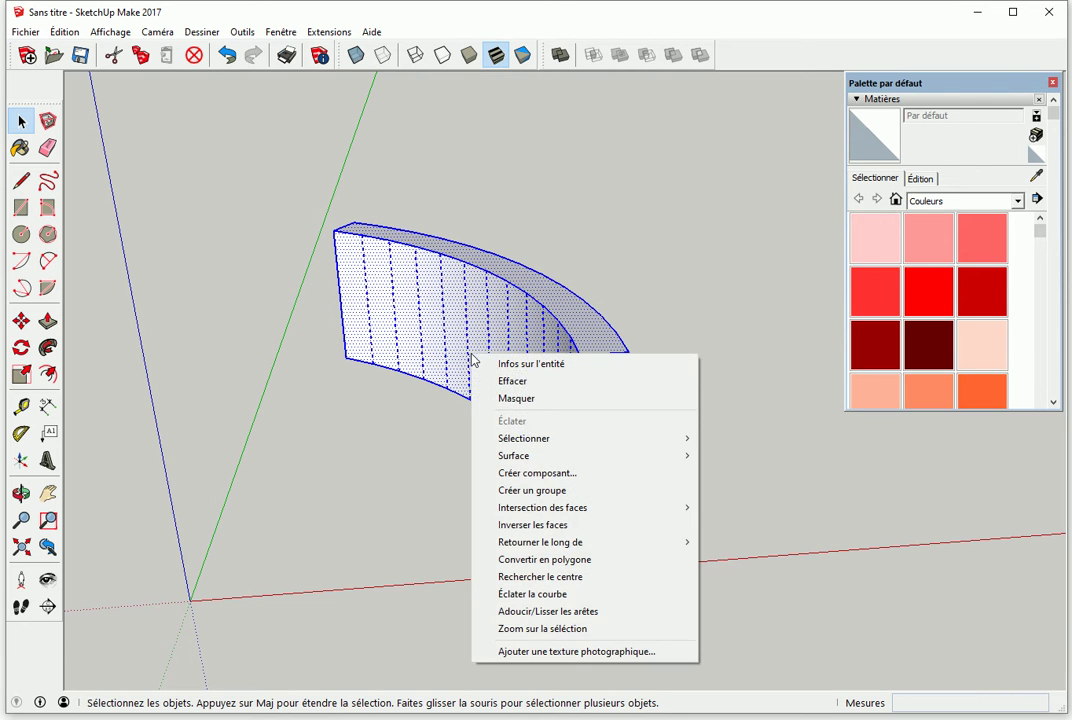
click(558, 490)
click(677, 500)
Draw a rectangle on the ground plane that extends past the curved wall on all sides.
middle_drag(677, 500, 617, 517)
key(r)
click(640, 545)
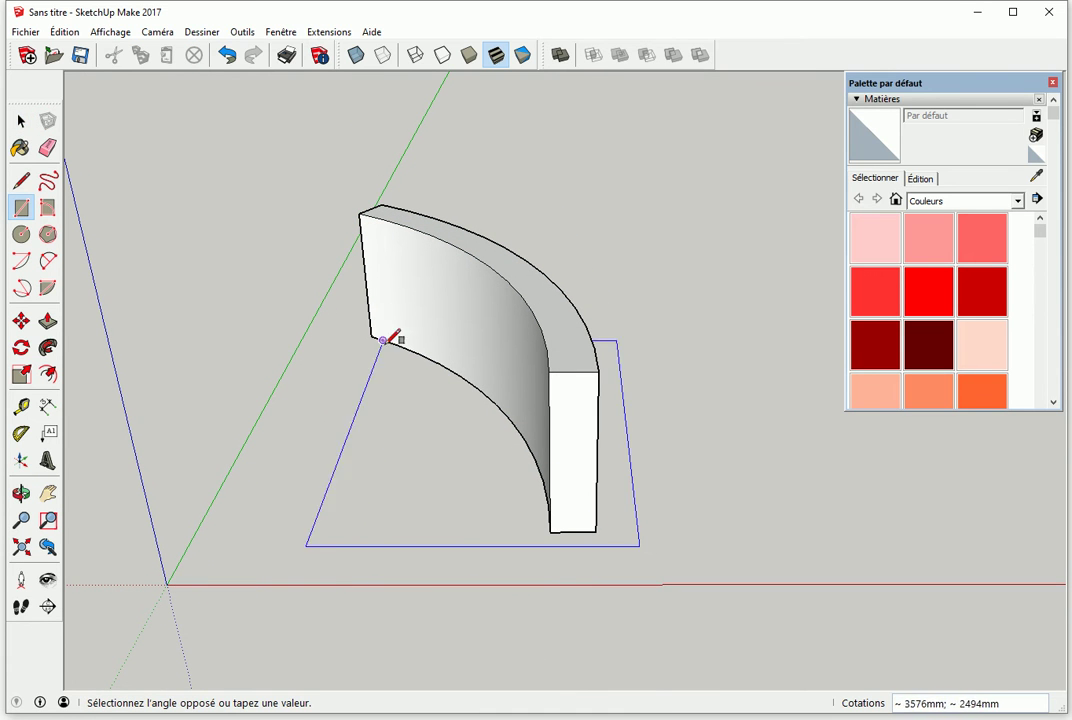
click(325, 283)
key(space)
Move the rectangle straight up by about 451 mm so it cuts through the wall.
middle_drag(407, 464, 447, 476)
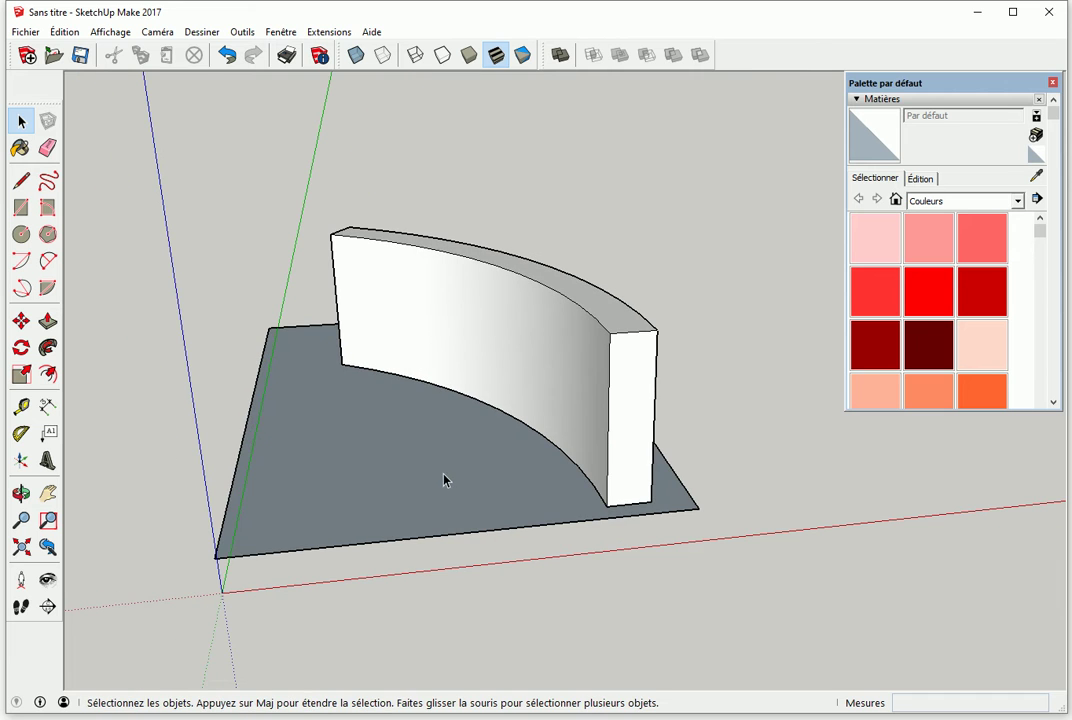
click(445, 481)
key(m)
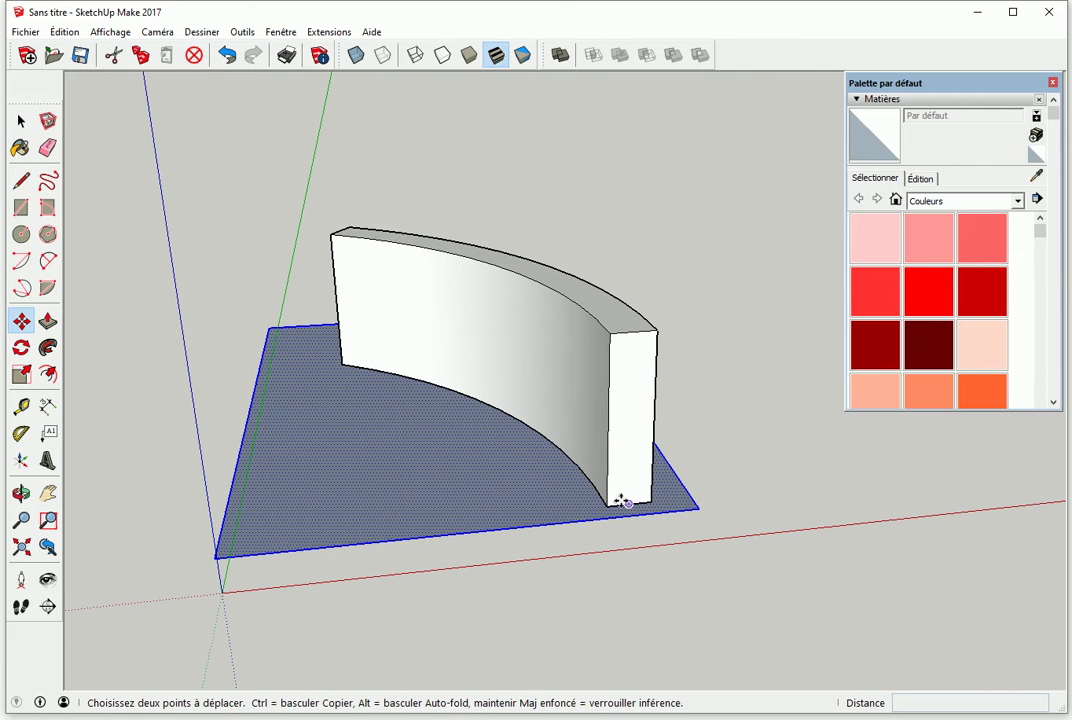
click(605, 498)
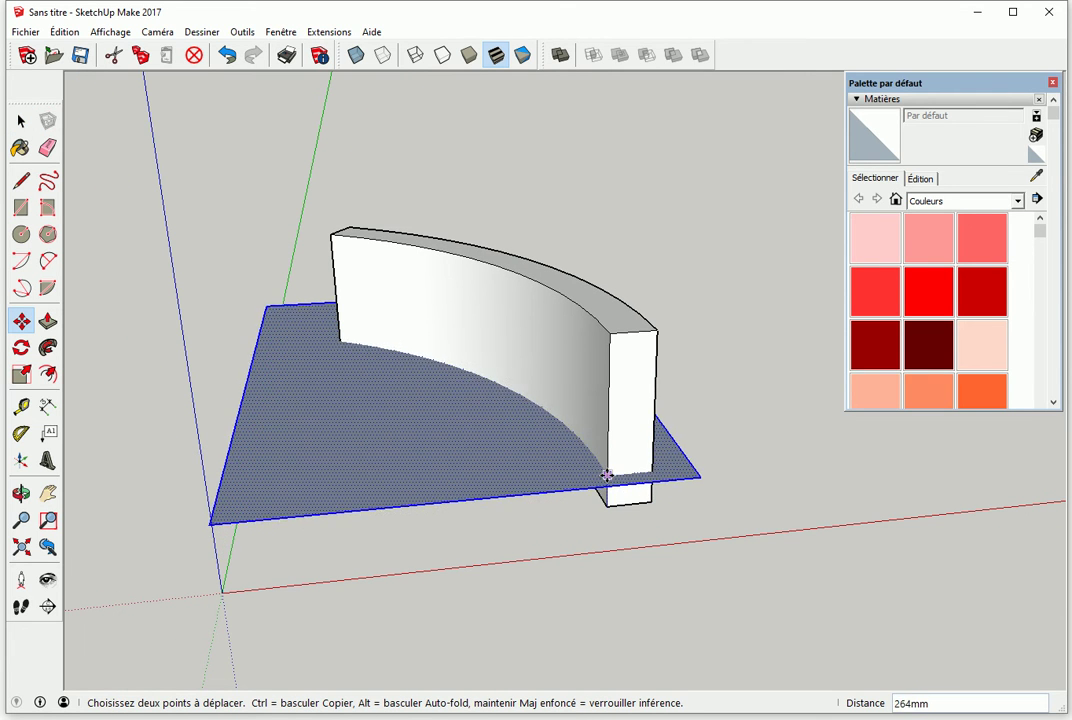
click(606, 452)
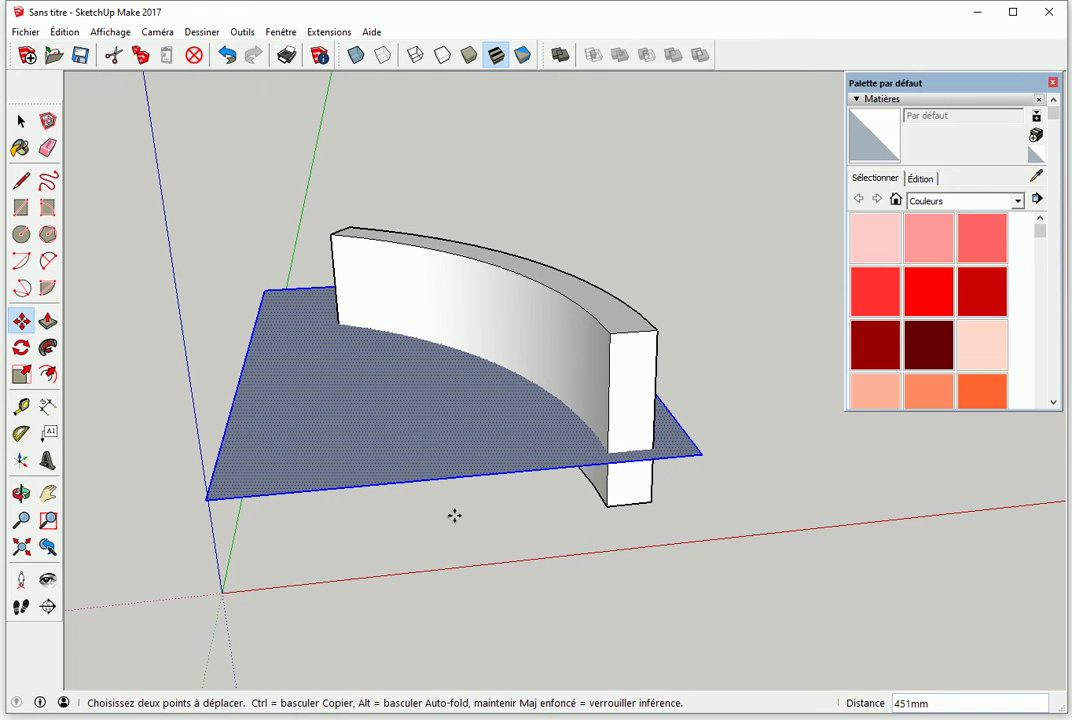
Rotate the rectangle about its intersection with the wall's near-end corner so it slopes upward toward the far end, and deselect it.
middle_drag(461, 518, 597, 505)
key(space)
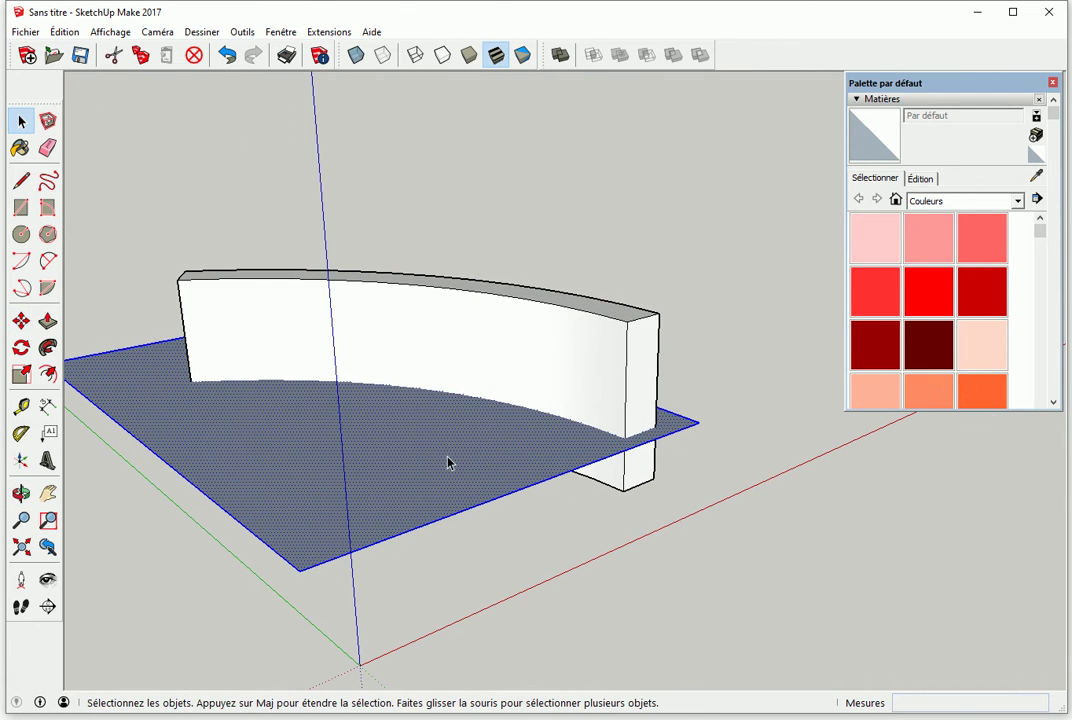
key(q)
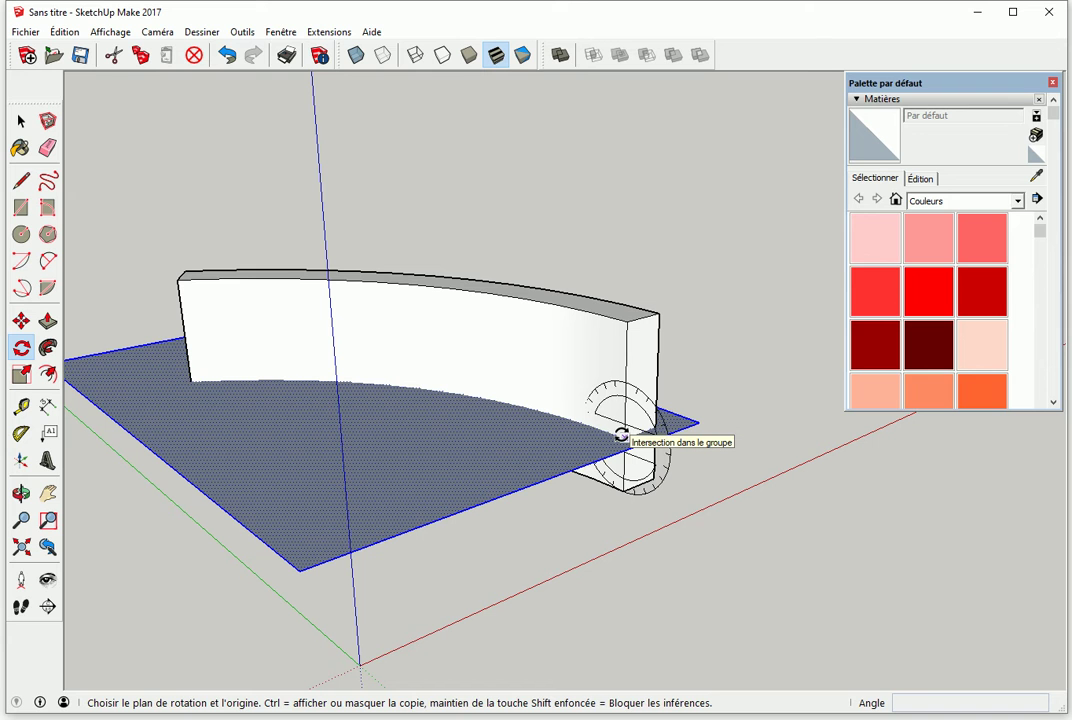
click(622, 436)
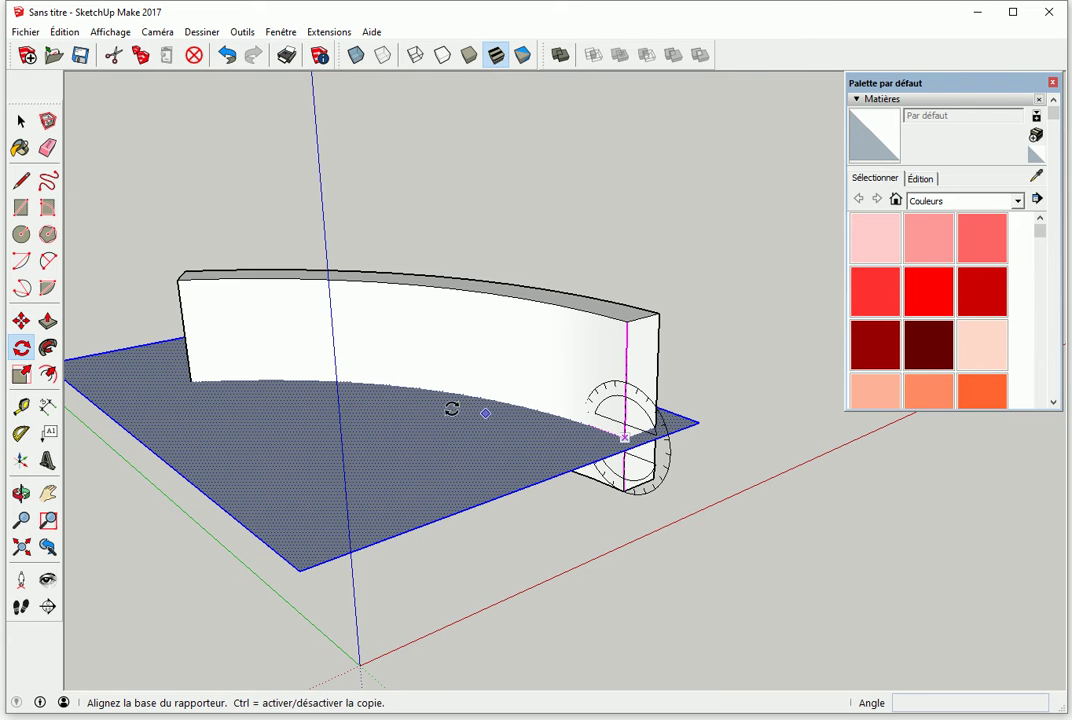
click(191, 381)
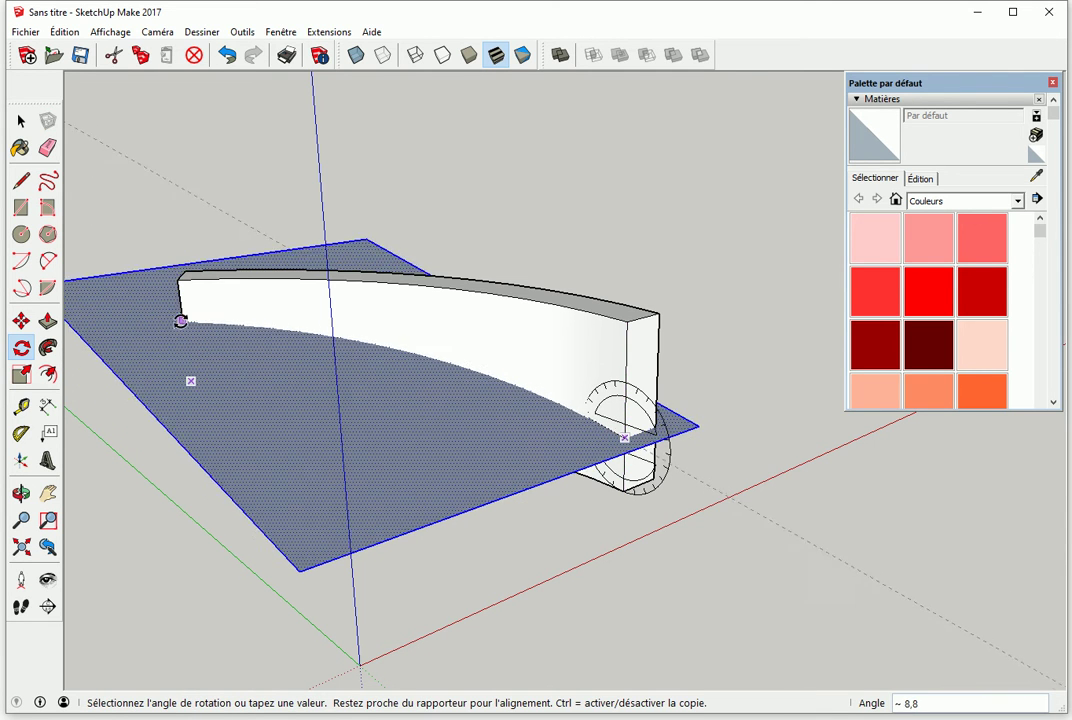
click(180, 305)
key(space)
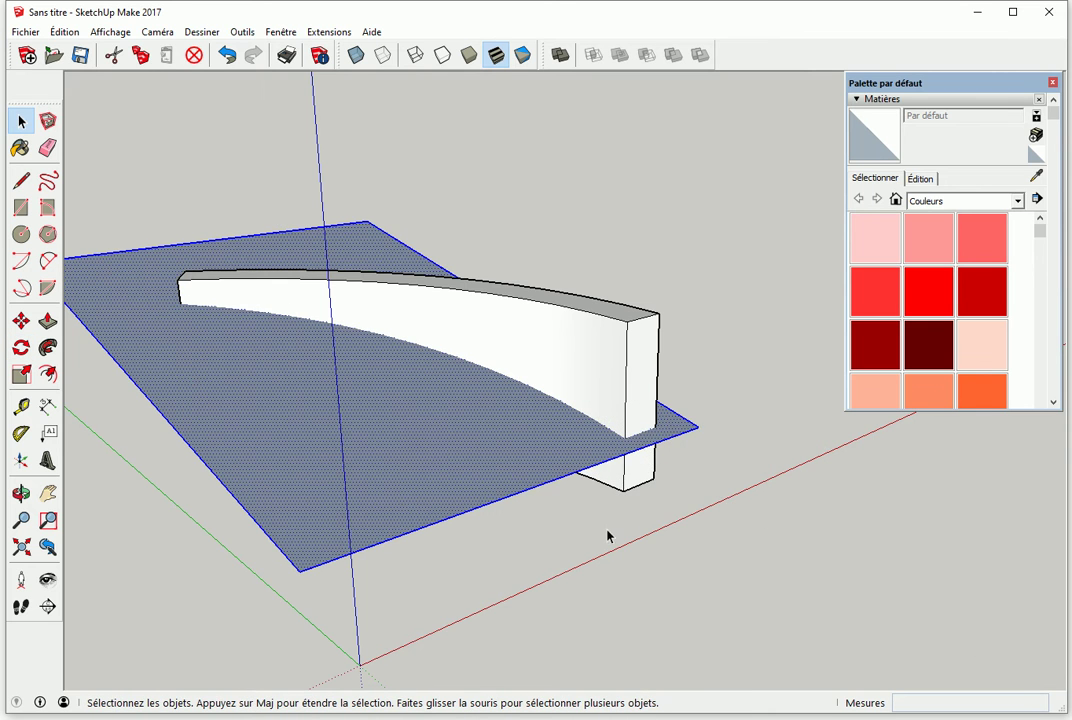
click(604, 537)
Explode the curved wall group back into loose geometry.
middle_drag(604, 537, 502, 395)
scroll(520, 400, up, 5)
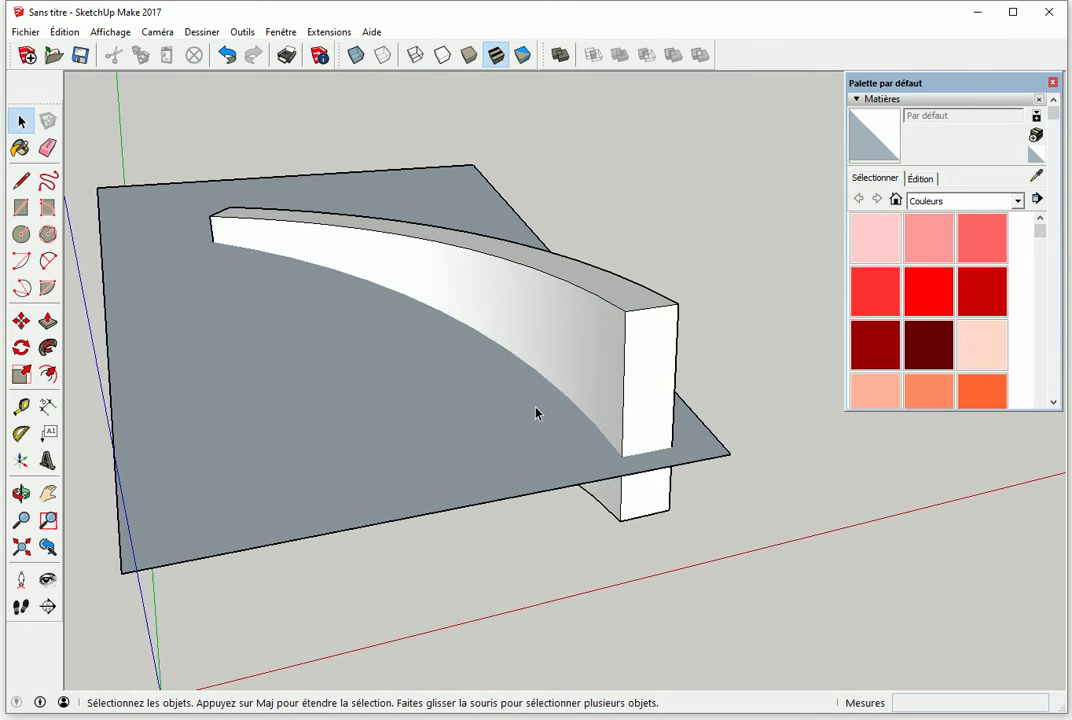
scroll(563, 389, down, 3)
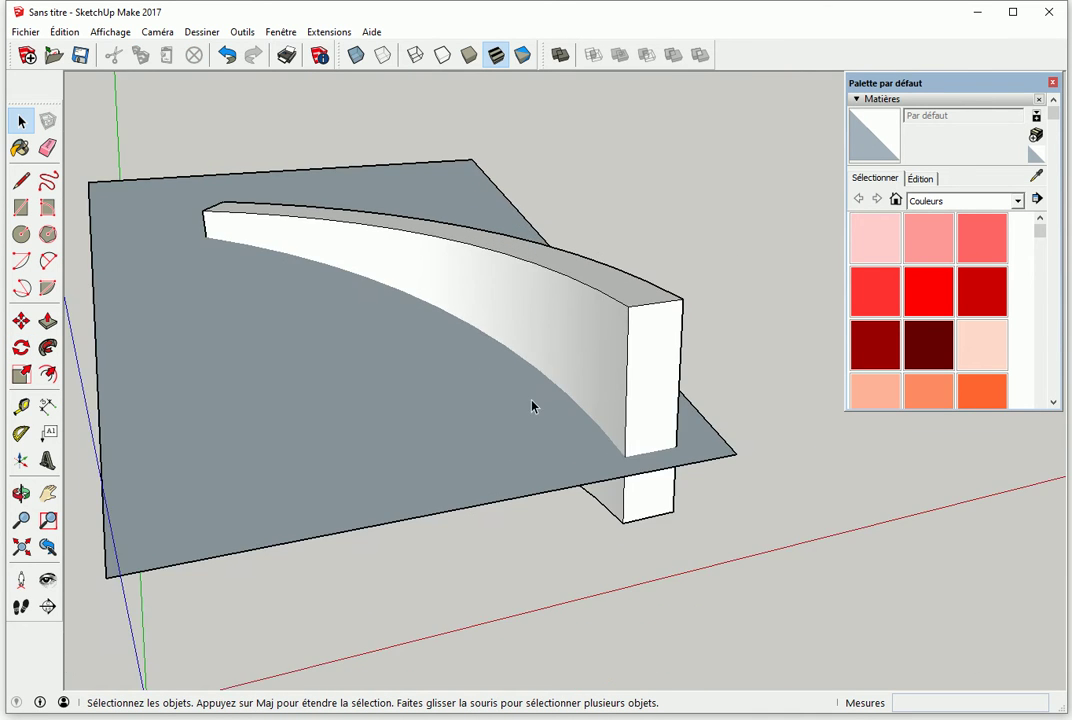
click(541, 323)
right_click(541, 323)
click(601, 415)
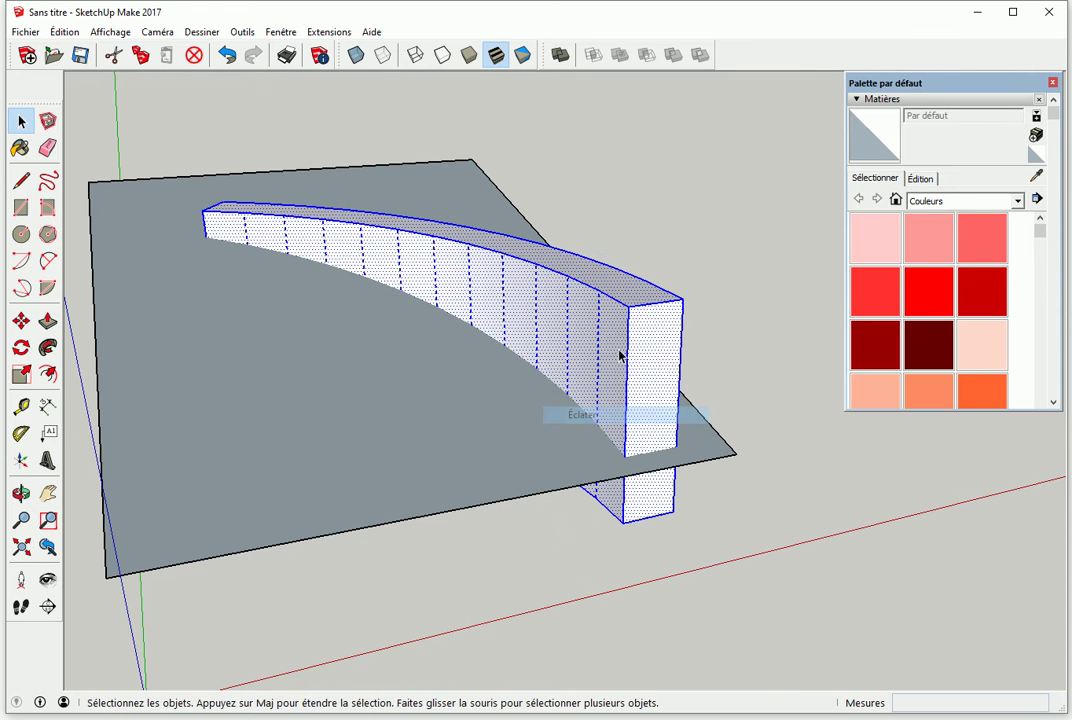
Select the curved wall and the inclined rectangle and intersect their faces with the selection.
middle_drag(481, 435, 525, 438)
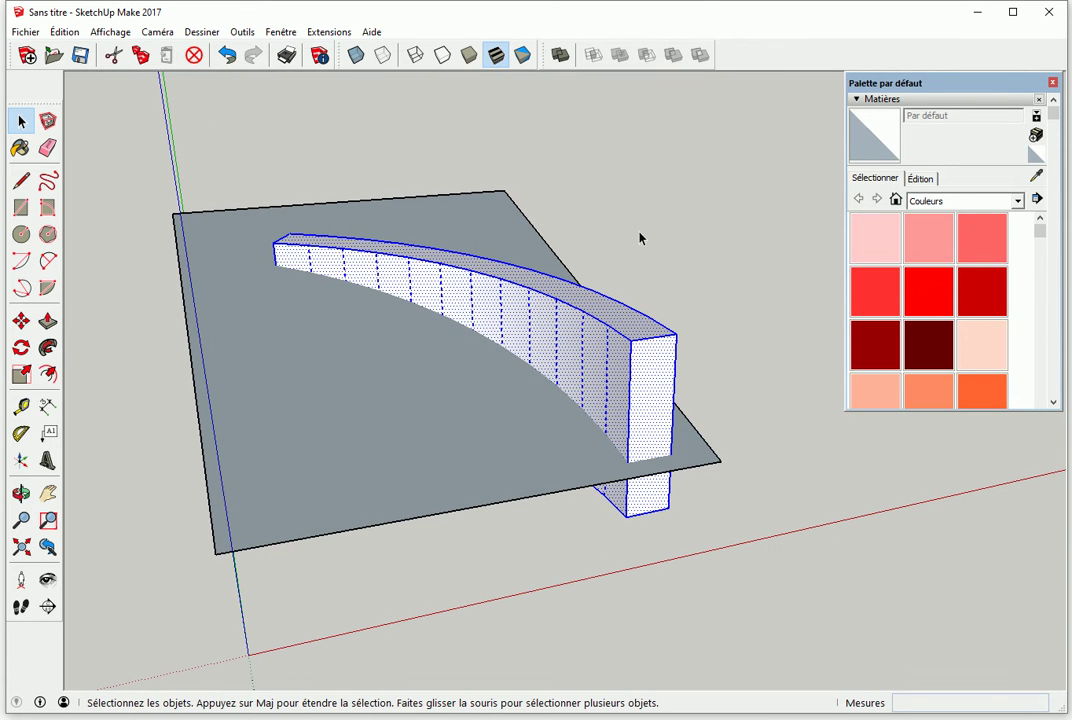
drag(200, 619, 200, 619)
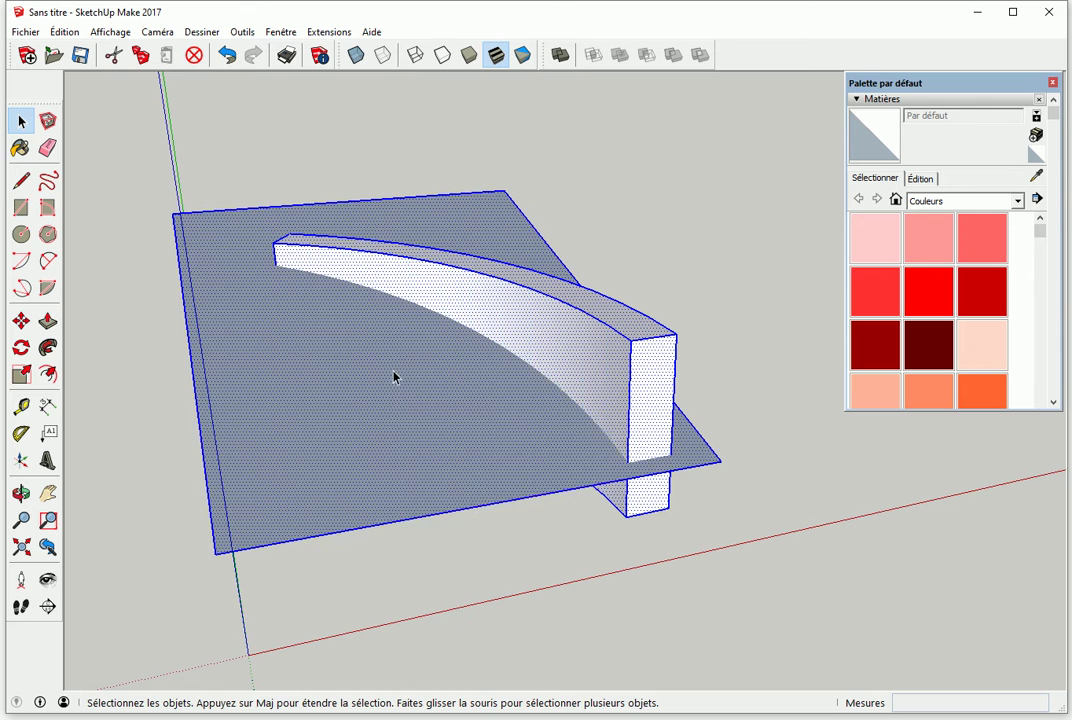
right_click(396, 366)
mouse_move(587, 520)
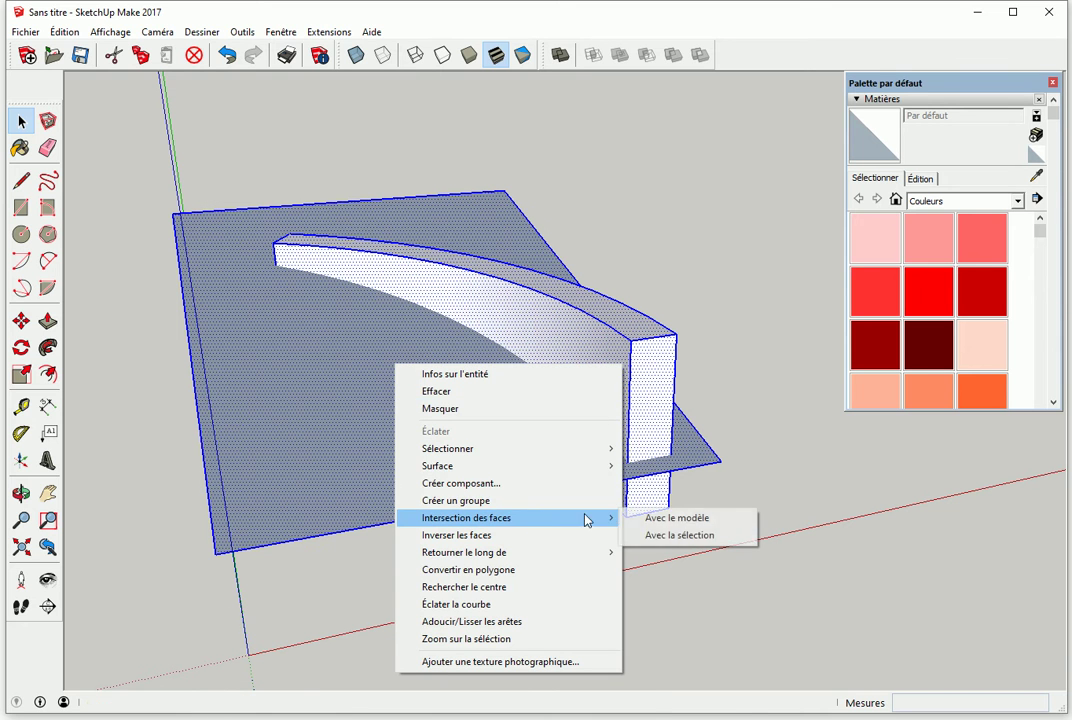
click(662, 535)
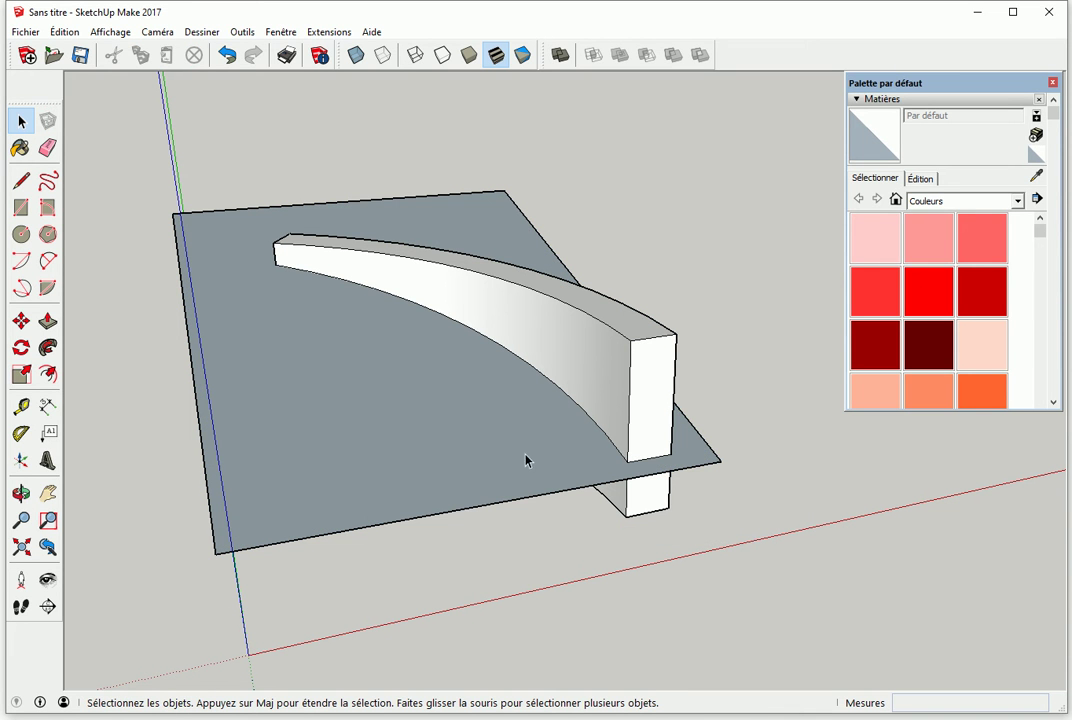
Erase the wall portion above the inclined plane and the rectangle around it, leaving only the lower wall with its sloping top.
middle_drag(464, 507, 464, 457)
key(e)
mouse_move(645, 317)
mouse_down()
mouse_move(637, 306)
mouse_move(658, 299)
mouse_move(677, 345)
mouse_up()
click(291, 256)
drag(706, 412, 702, 451)
mouse_move(357, 233)
mouse_down()
mouse_move(286, 238)
mouse_move(168, 284)
mouse_up()
drag(268, 264, 333, 246)
Reverse the wall's sloping top face and clear the selection.
key(space)
click(454, 315)
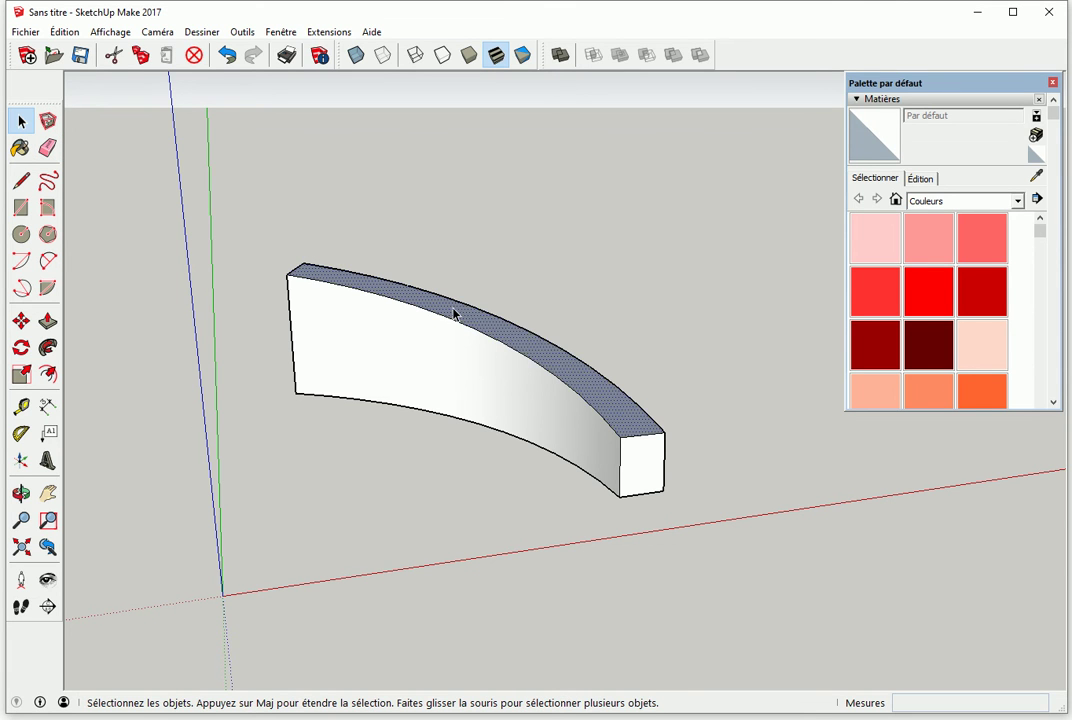
right_click(455, 312)
click(500, 463)
click(491, 474)
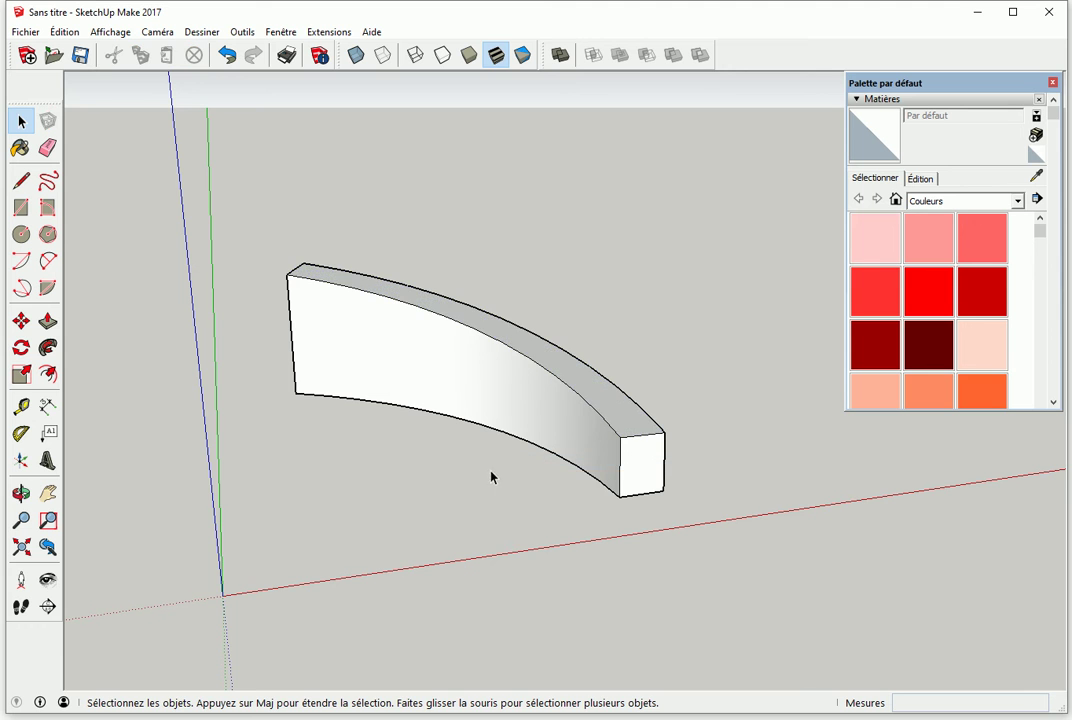
Dimension the height of the inner and outer vertical edges at the wall's near end.
middle_drag(385, 481, 277, 302)
middle_drag(507, 390, 419, 471)
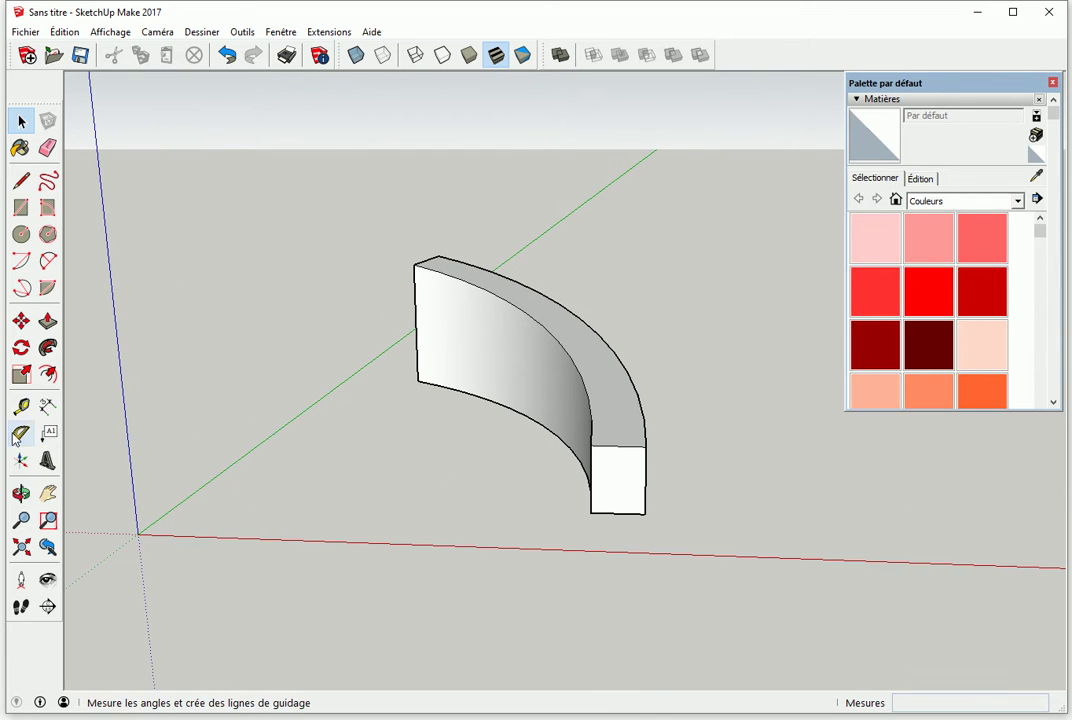
click(47, 406)
middle_drag(213, 469, 531, 503)
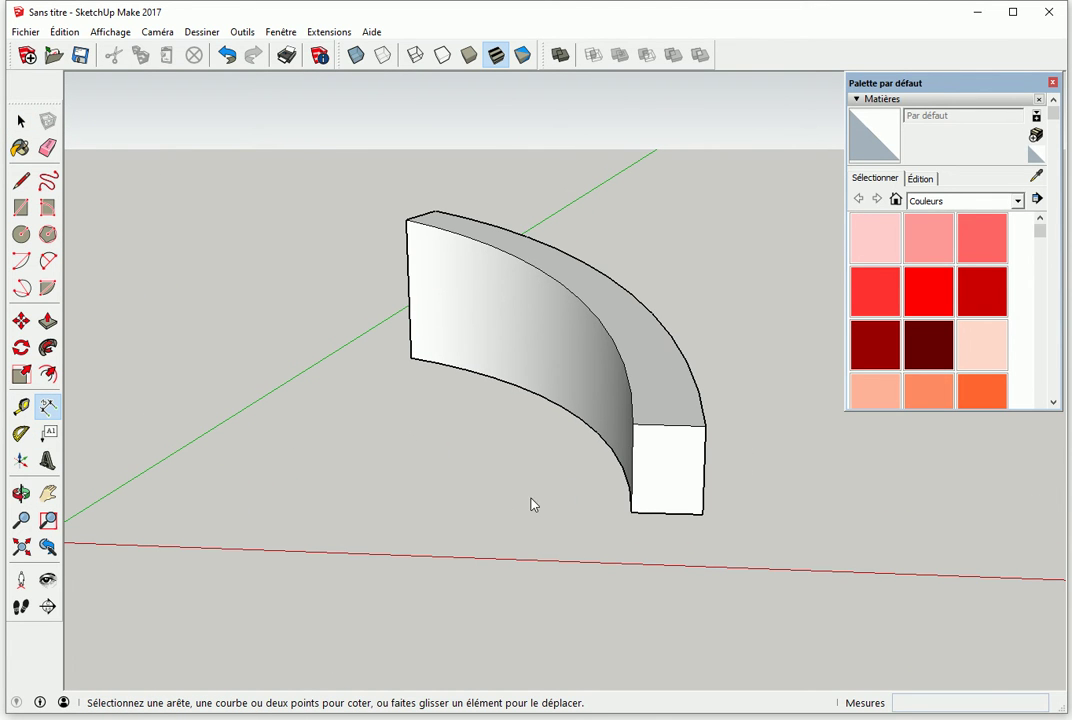
click(632, 445)
click(575, 436)
click(707, 450)
click(744, 455)
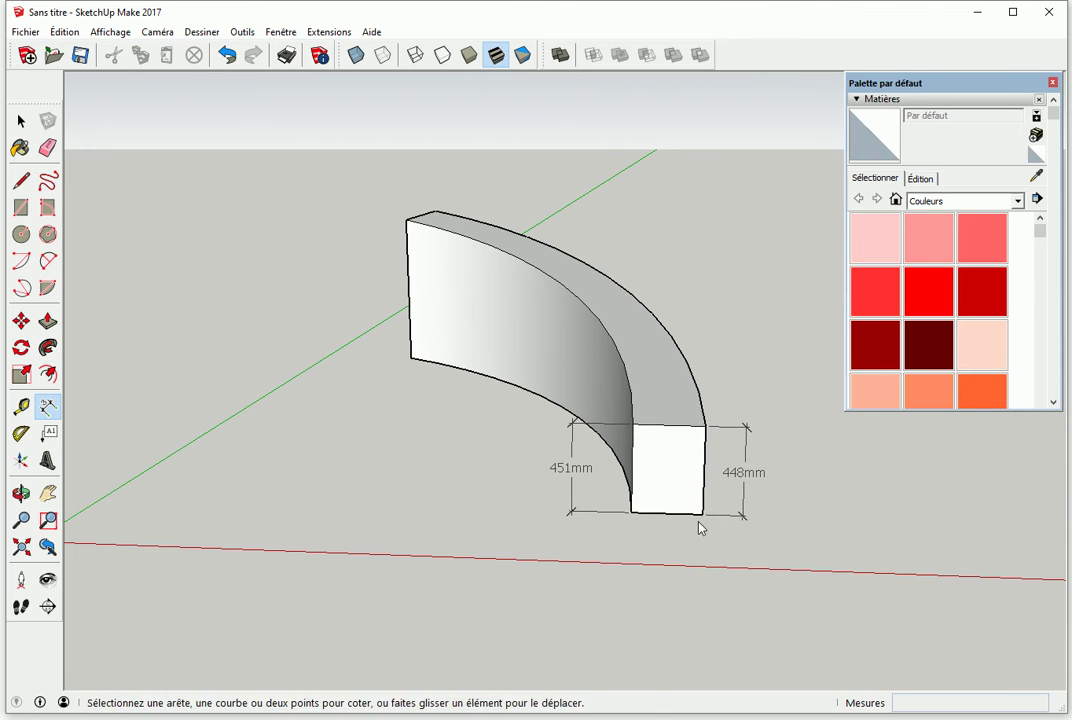
Delete both height dimensions from the wall's near end.
key(space)
click(745, 516)
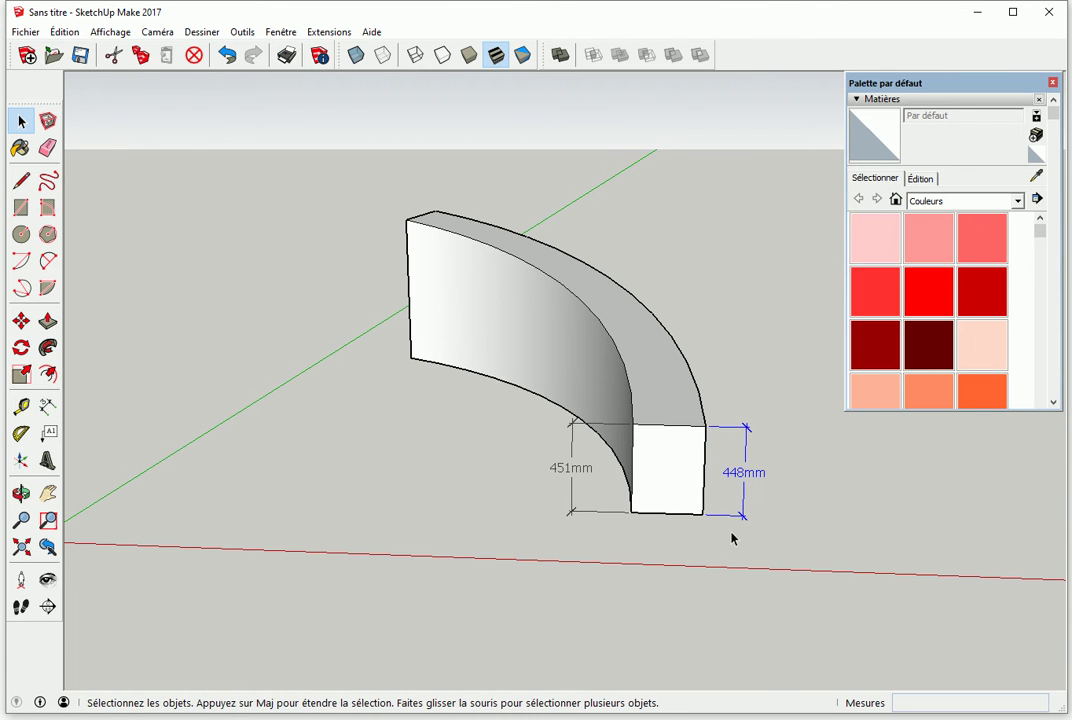
key(Delete)
click(571, 468)
key(Delete)
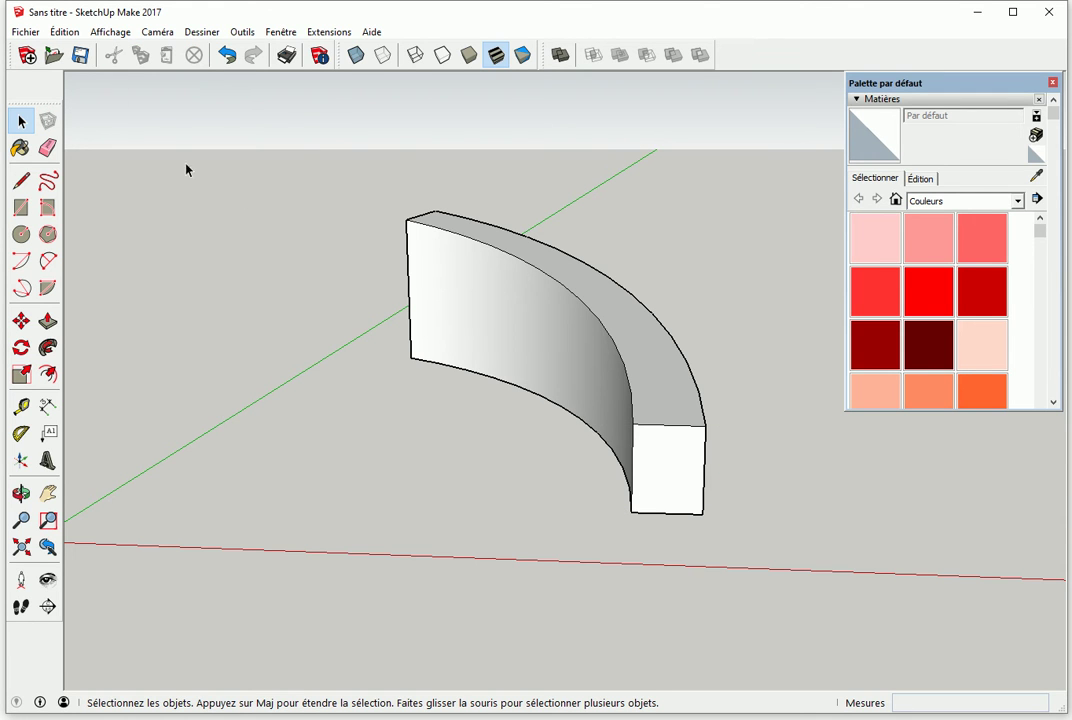
Show hidden geometry so the segment lines of the curved wall faces are displayed.
click(112, 31)
click(141, 91)
middle_drag(541, 409, 266, 397)
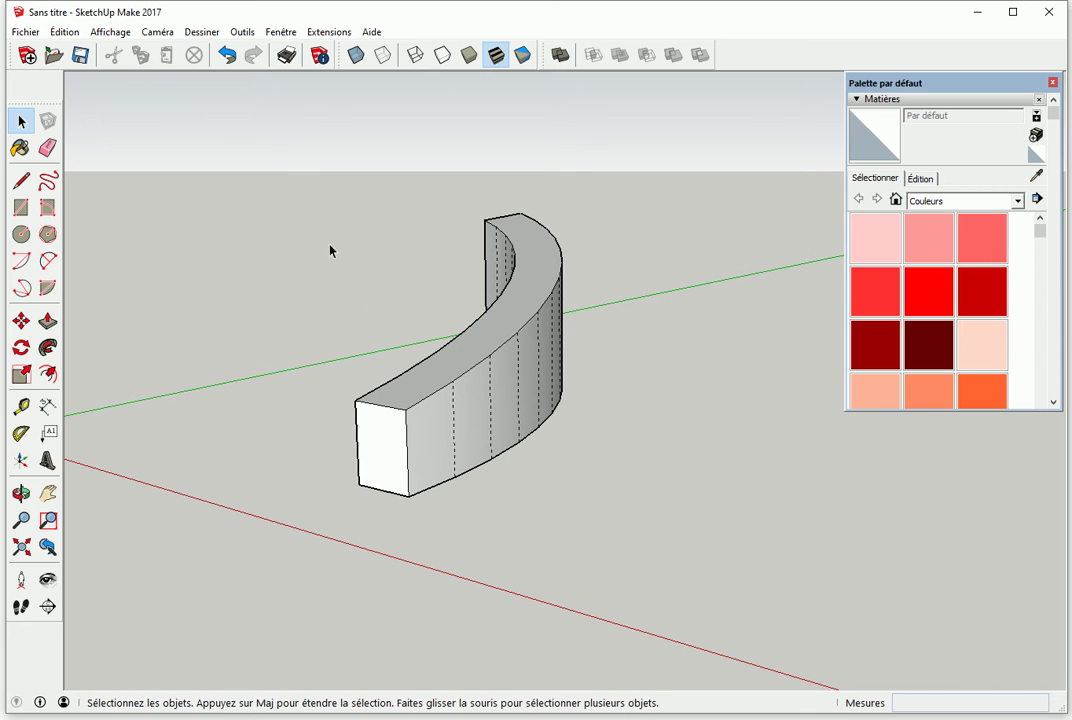
middle_drag(453, 413, 418, 420)
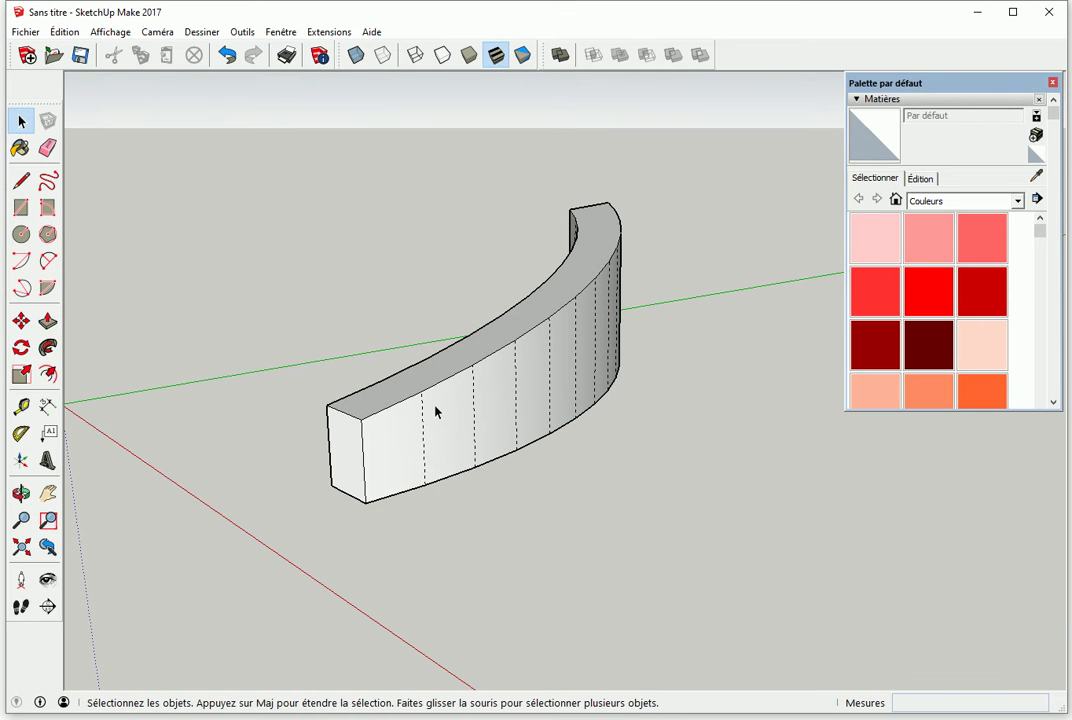
Try to move the top point of the outer face's first segment line in X-ray display, and switch X-ray off again.
key(m)
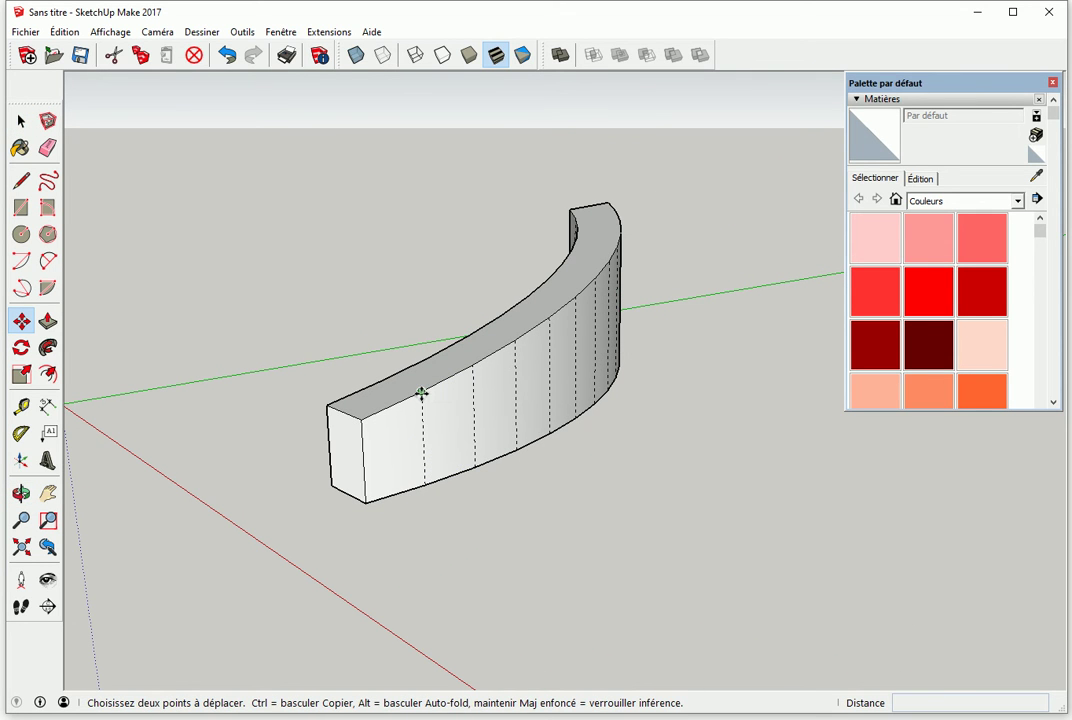
click(355, 55)
middle_drag(447, 404, 393, 397)
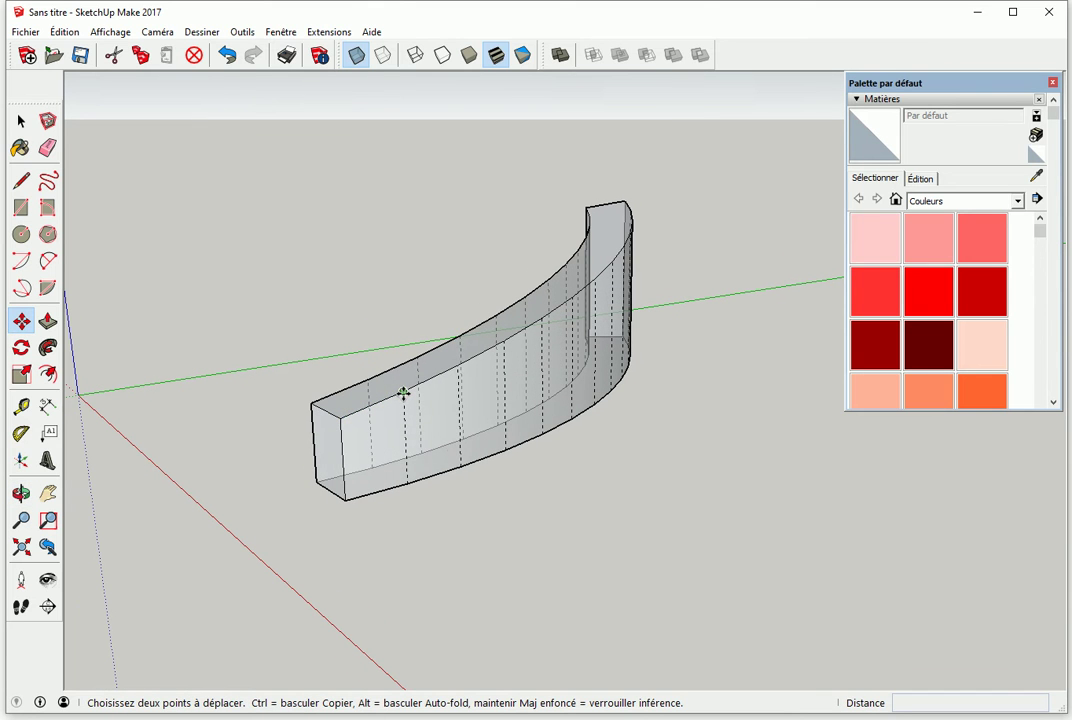
click(407, 397)
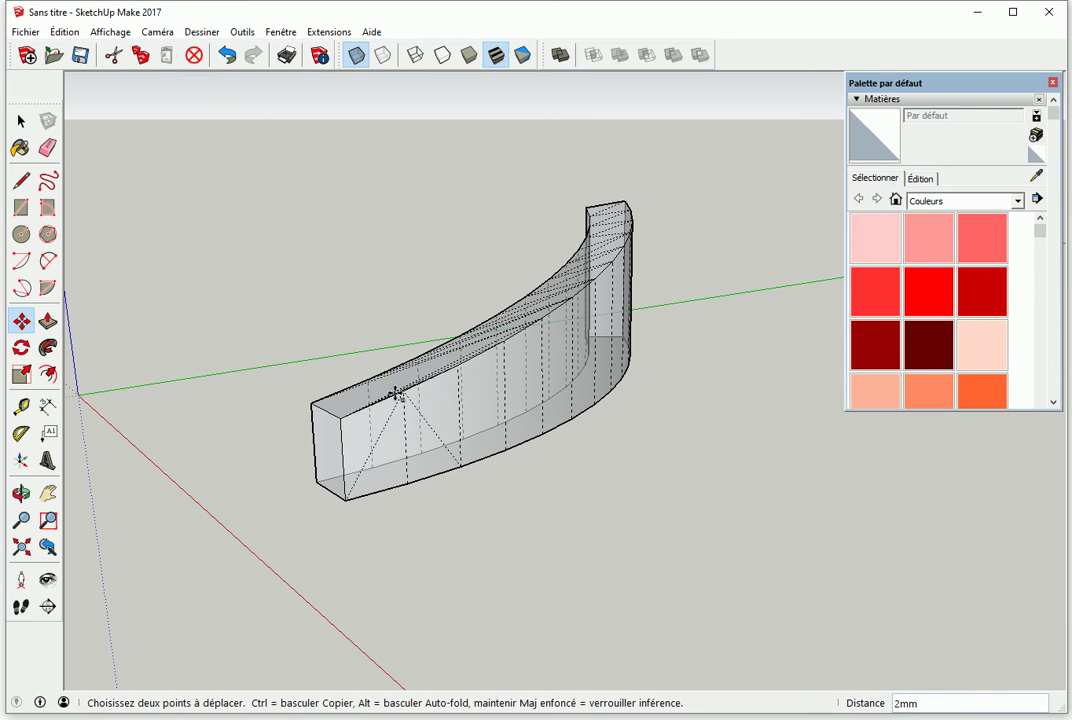
middle_drag(335, 404, 428, 447)
click(422, 428)
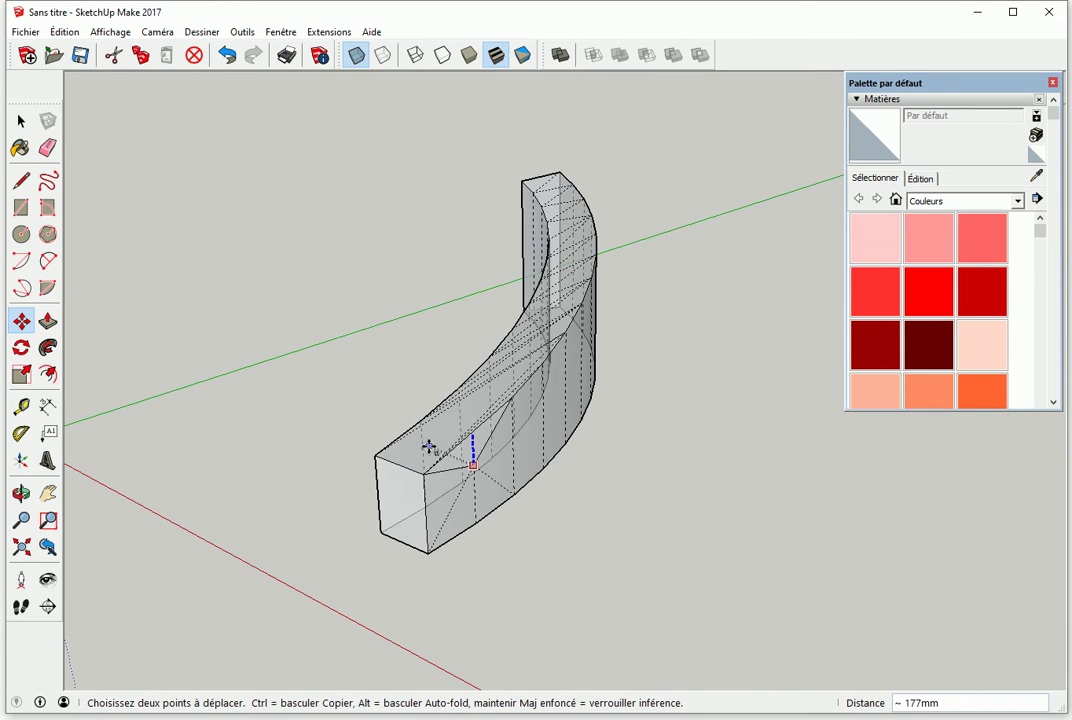
key(Escape)
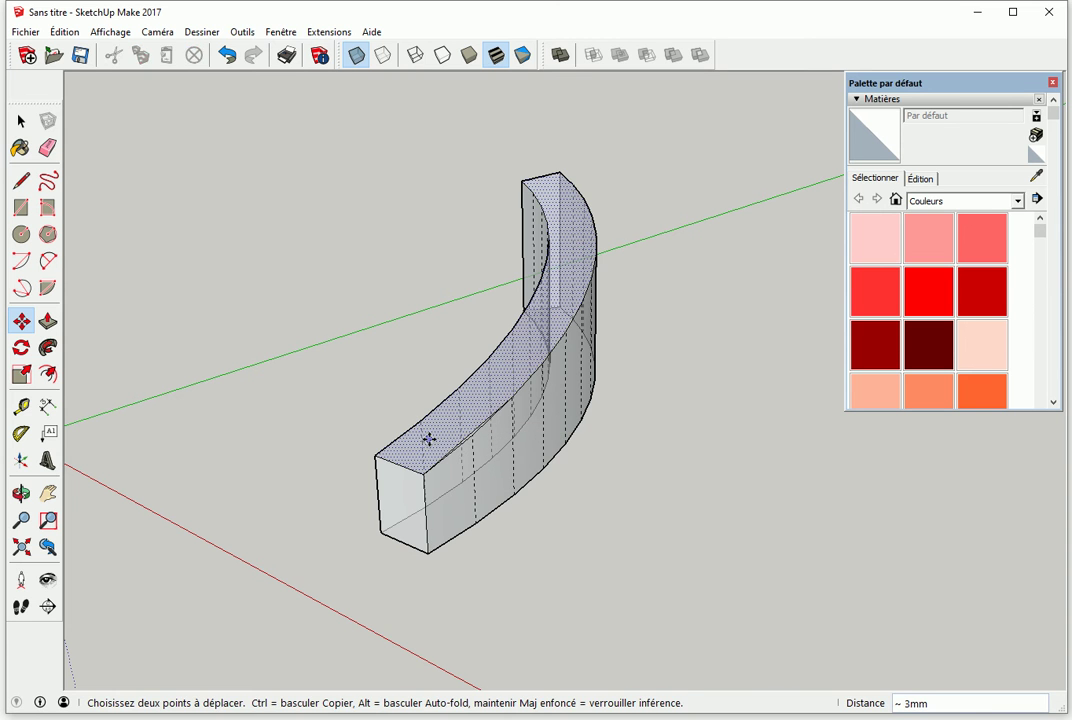
key(space)
click(358, 60)
middle_drag(383, 443, 424, 421)
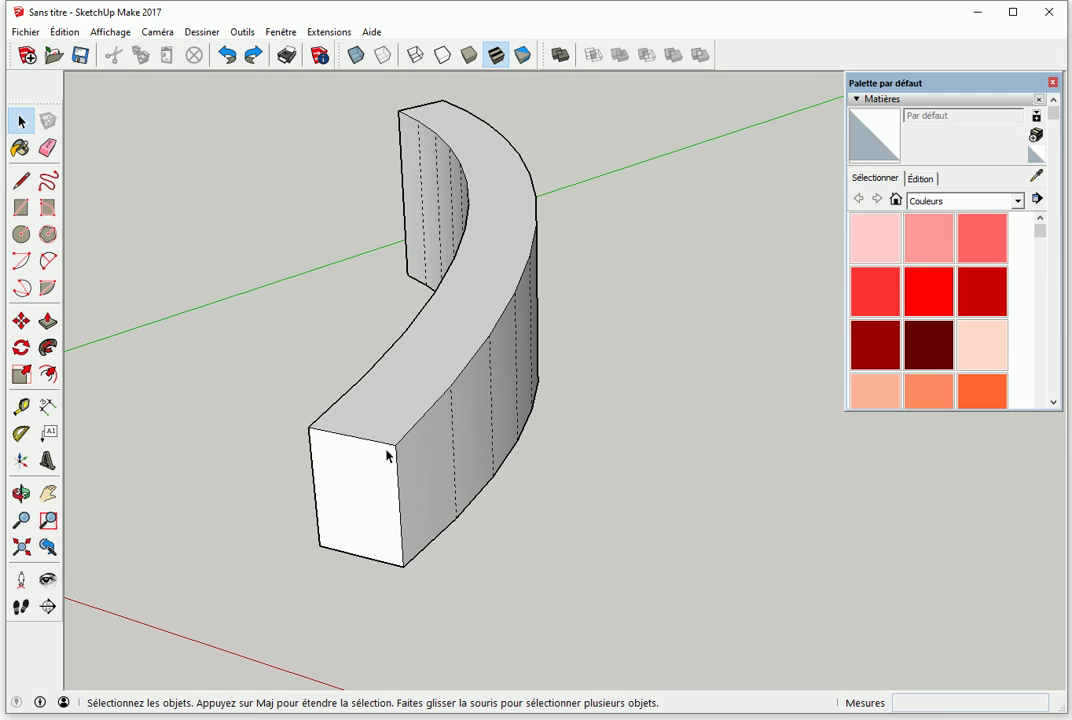
In X-ray display, draw lines across the sloping top face joining the inner and outer points of the three segments nearest the near end.
mouse_move(411, 484)
middle_down()
mouse_move(366, 476)
mouse_move(421, 471)
middle_up()
key(l)
middle_drag(342, 438, 476, 479)
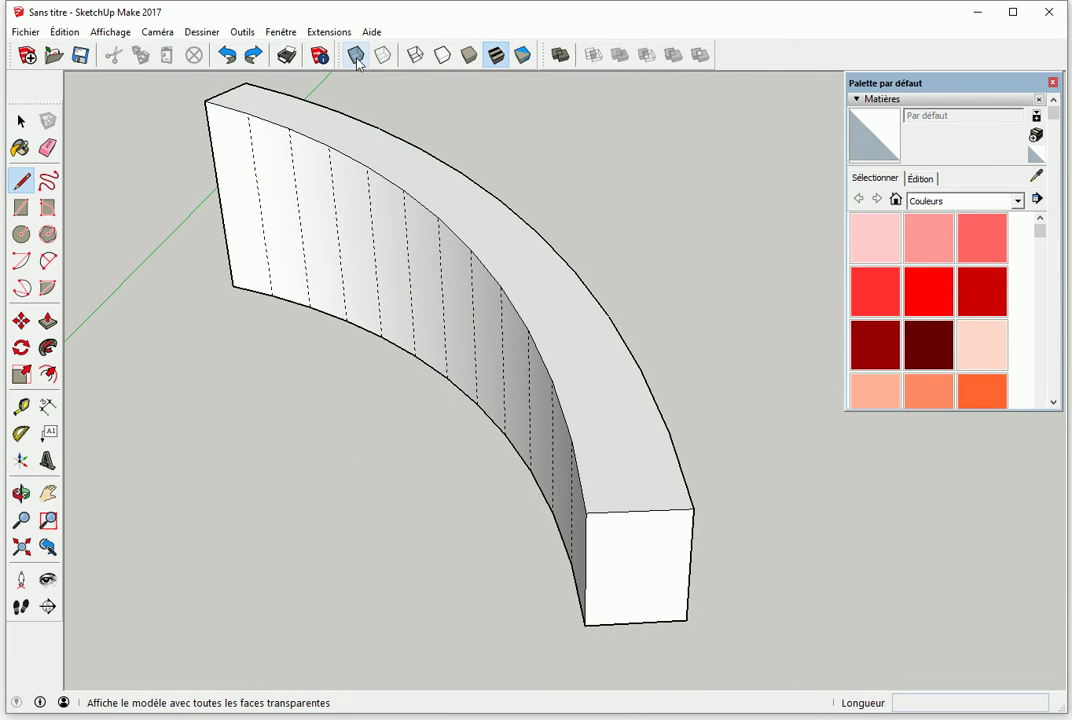
click(356, 55)
middle_drag(593, 535, 580, 449)
click(591, 410)
click(675, 390)
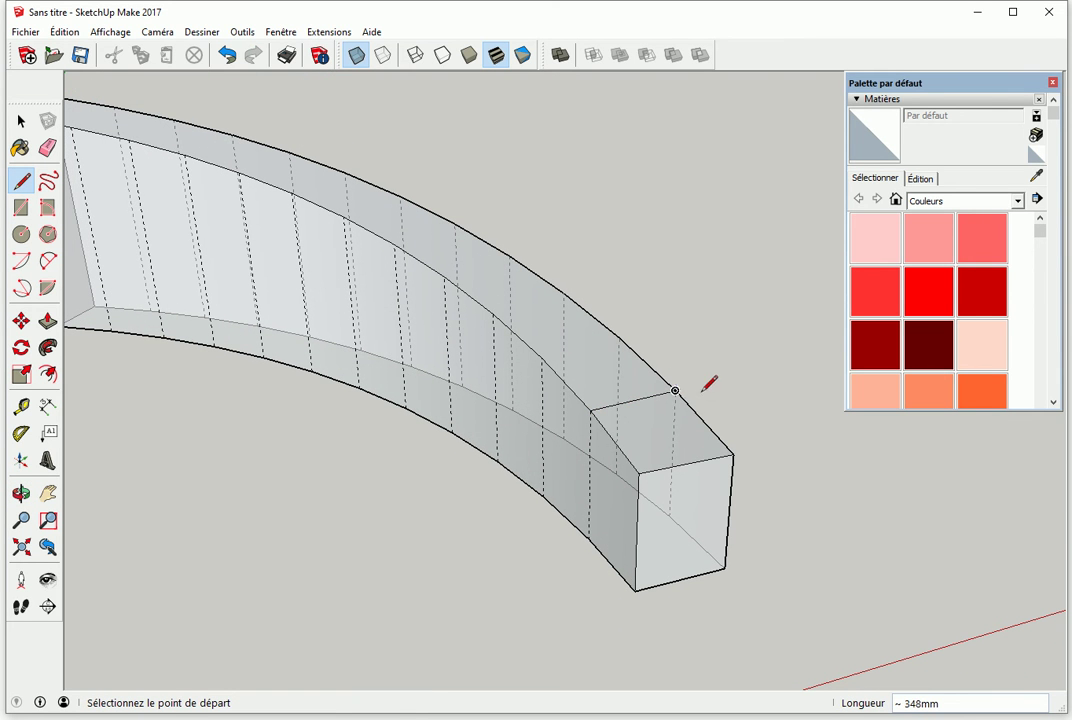
click(541, 357)
click(619, 340)
click(493, 314)
click(565, 294)
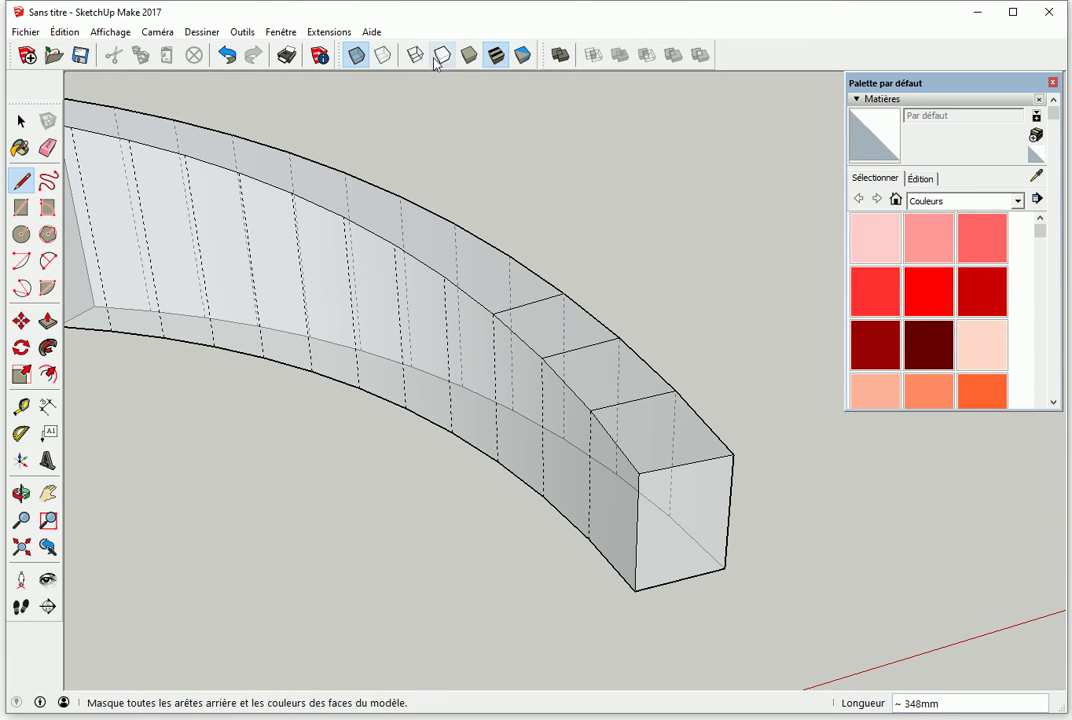
Turn X-ray off and draw the remaining crosslines between matching inner and outer segment points up to the wall's far end.
click(356, 55)
click(443, 276)
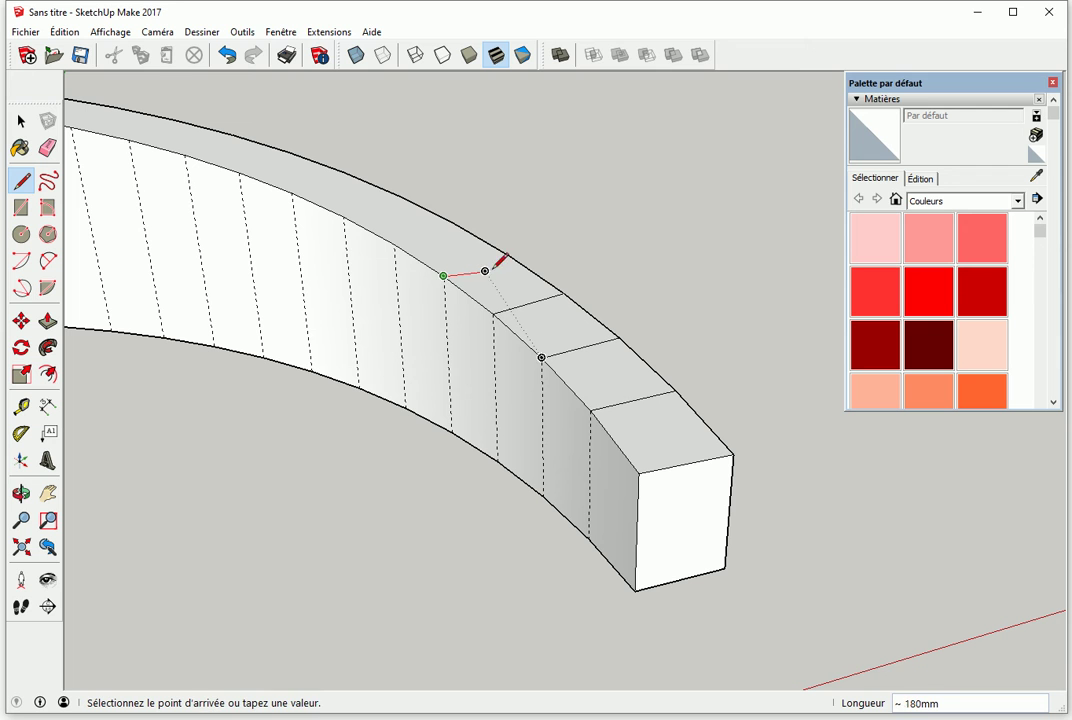
click(509, 255)
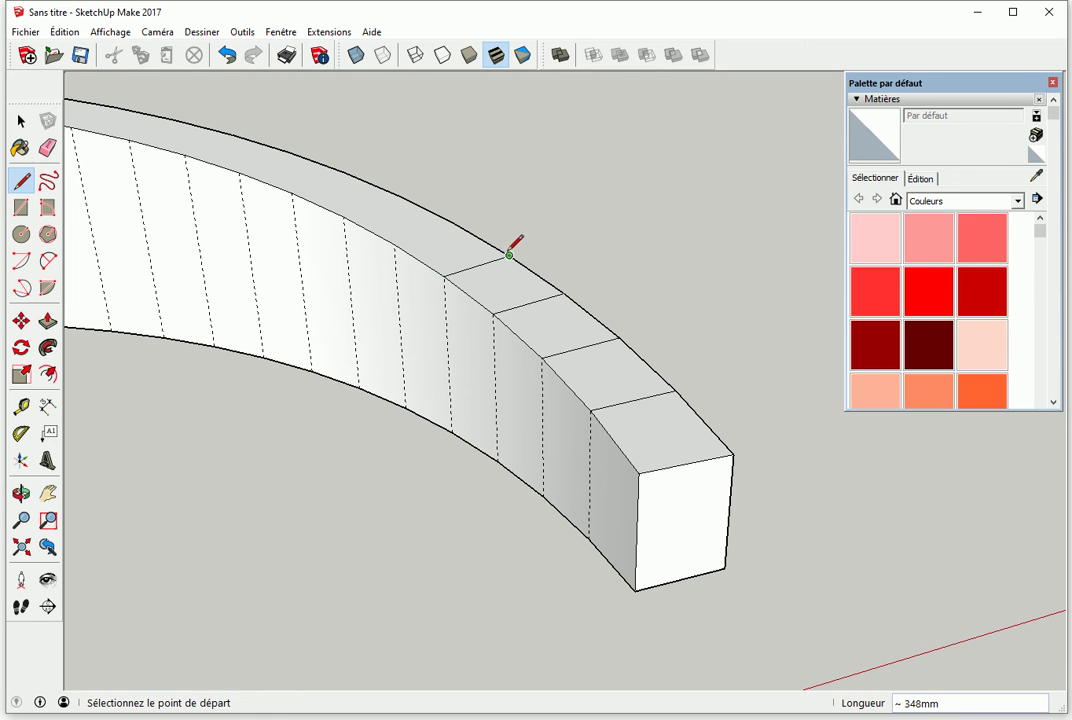
click(454, 223)
click(397, 242)
middle_drag(395, 243, 503, 311)
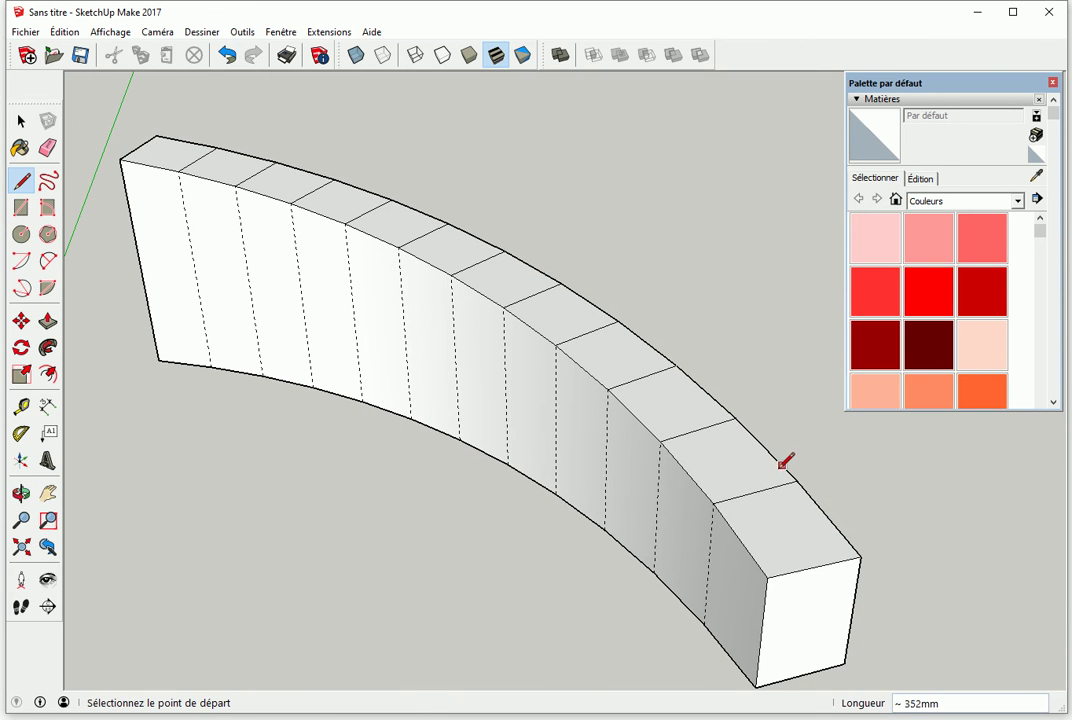
Move the outer end of the first crossline vertically by about 3 mm to level it with its inner end.
middle_drag(786, 461, 726, 418)
key(m)
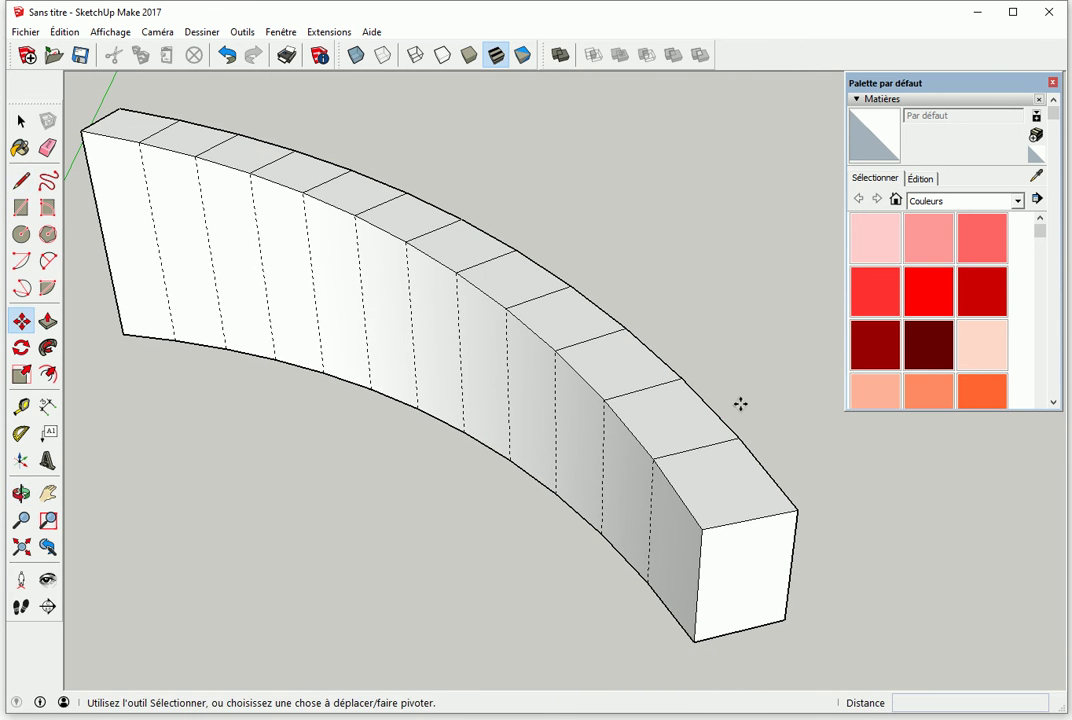
click(738, 428)
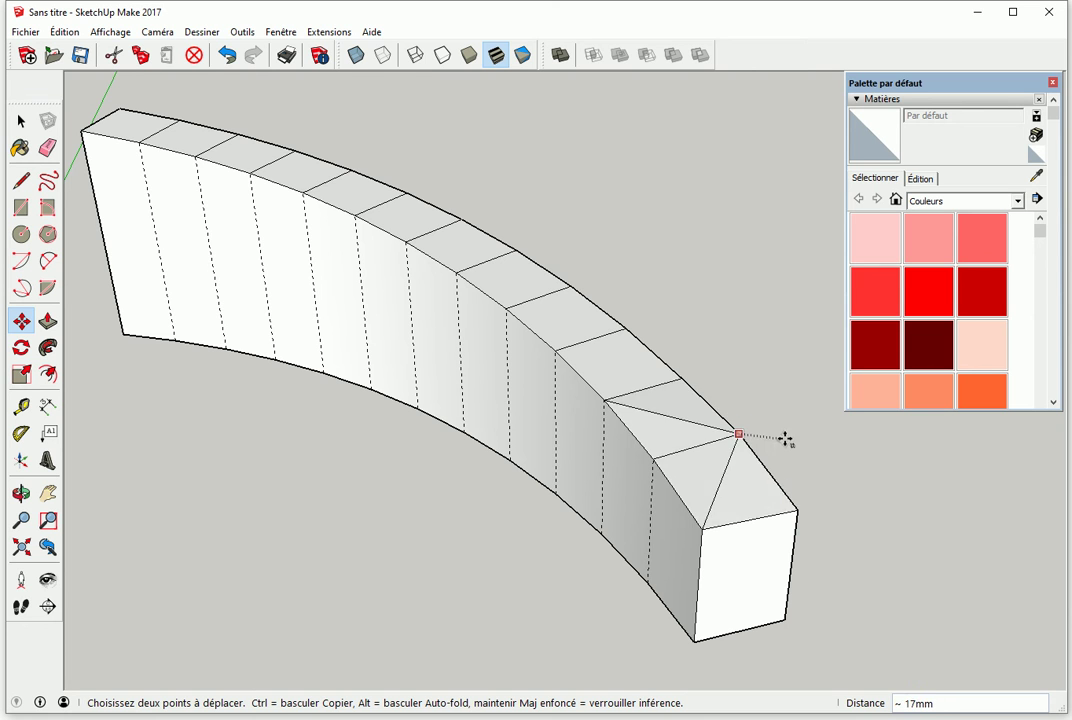
click(653, 460)
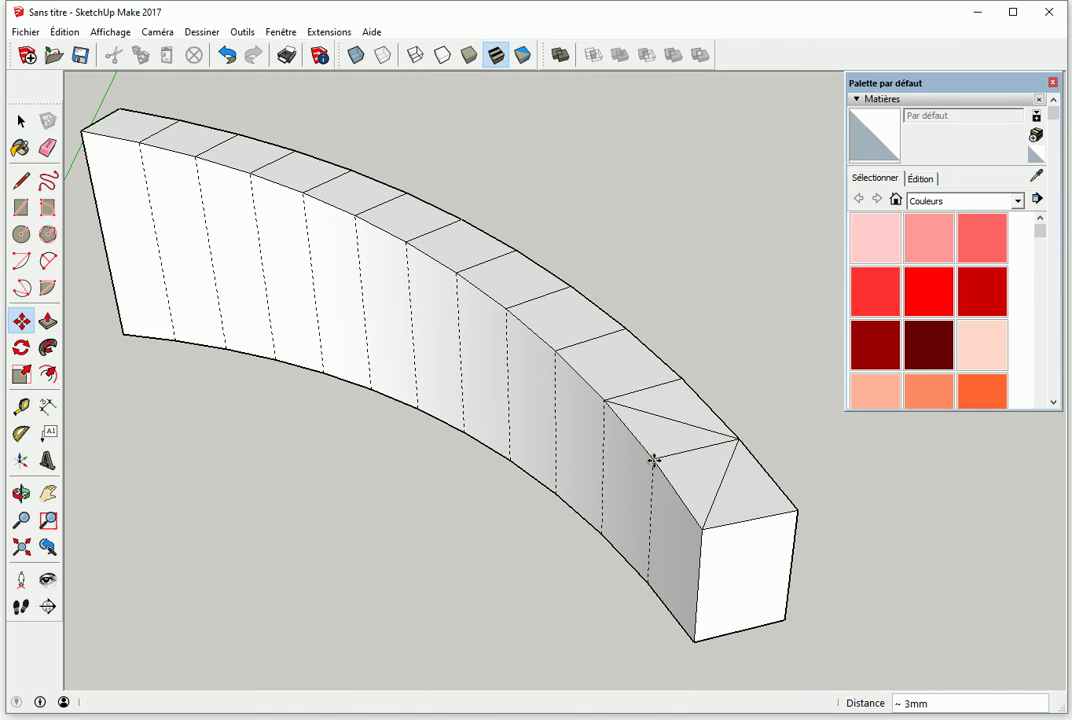
middle_drag(742, 543, 443, 486)
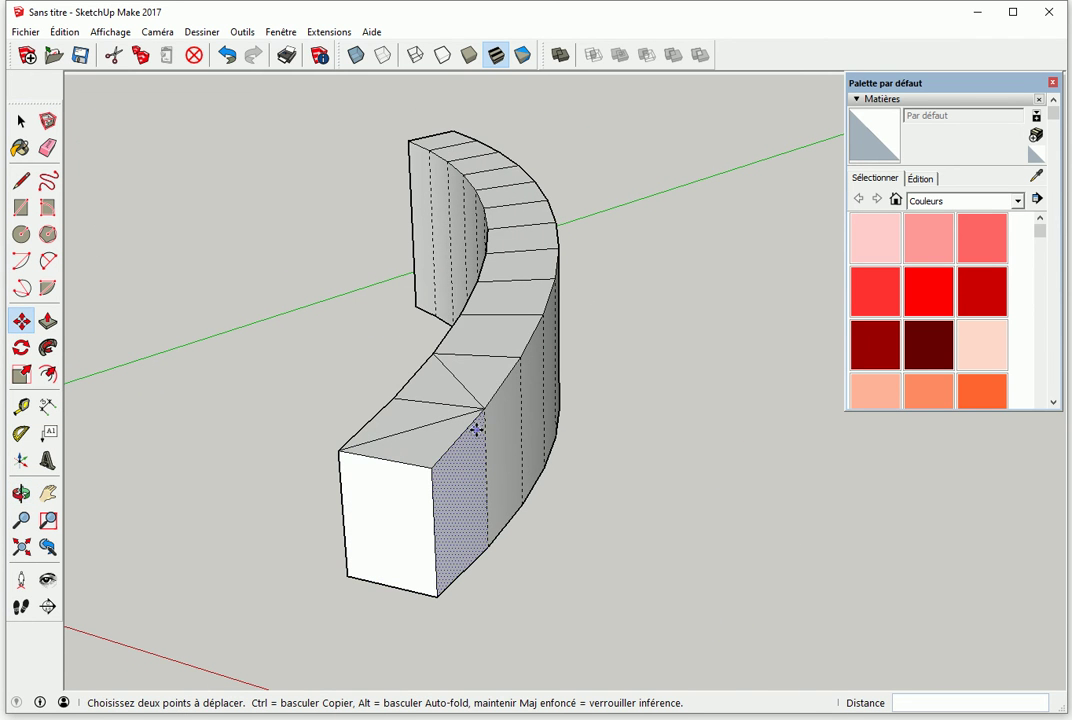
key(space)
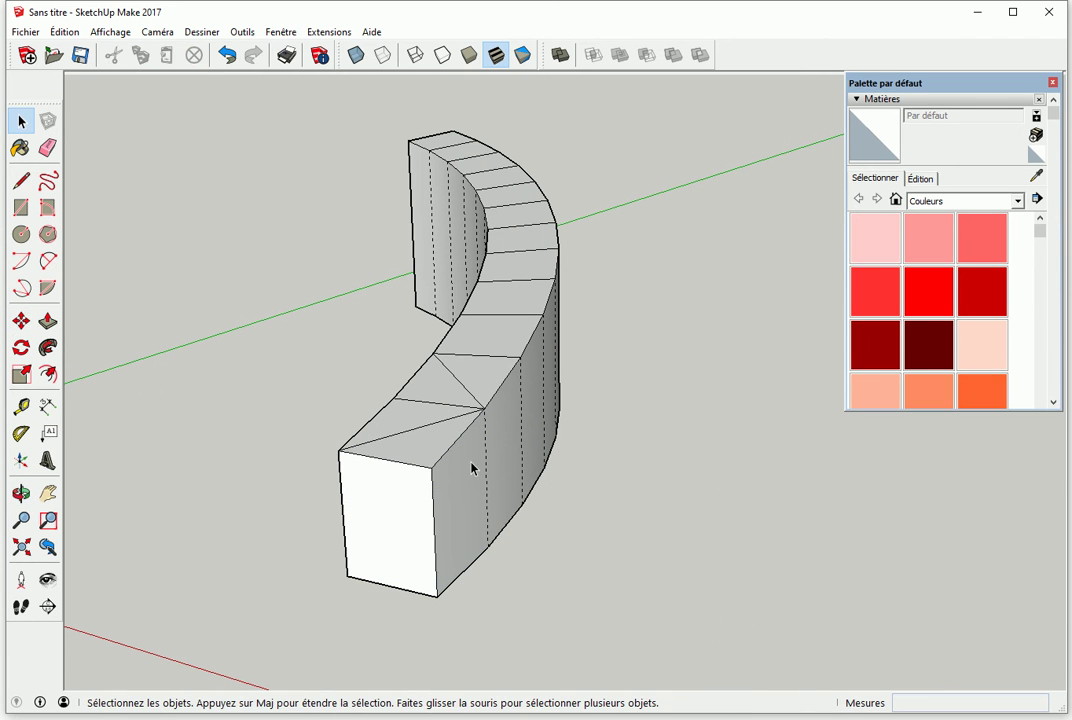
Dimension the heights of the outer and inner vertical segment lines at the first crossline.
click(47, 406)
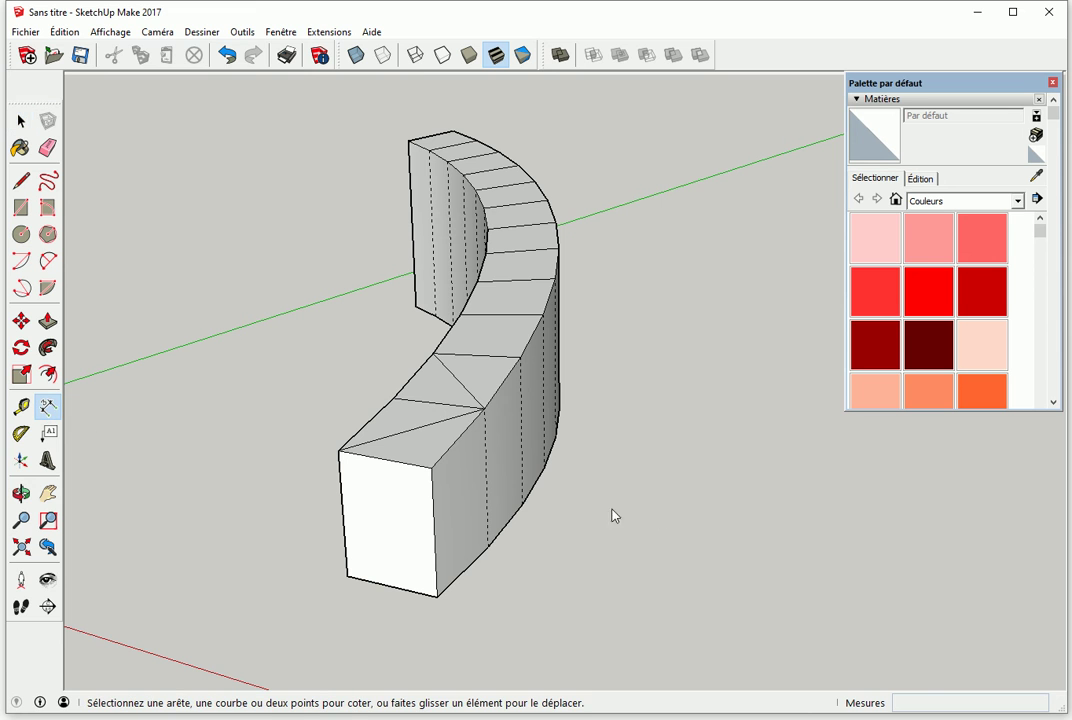
click(488, 467)
click(553, 474)
middle_drag(553, 474, 653, 474)
click(648, 474)
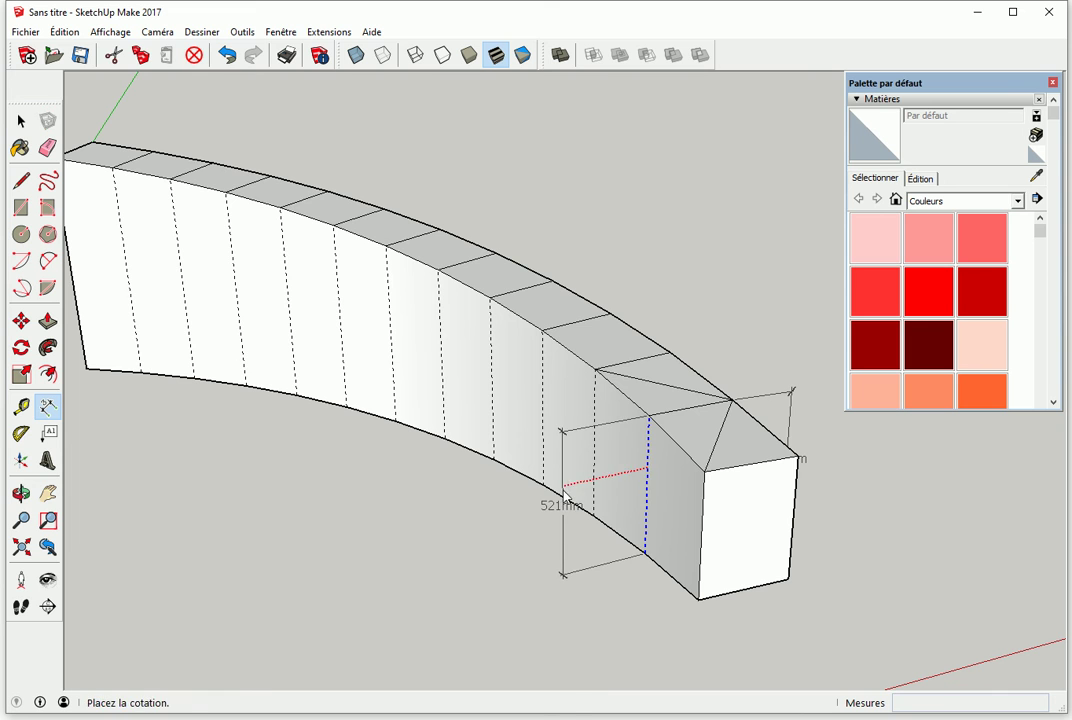
click(565, 497)
middle_drag(586, 555, 548, 569)
Delete the two height dimensions at the first crossline.
key(space)
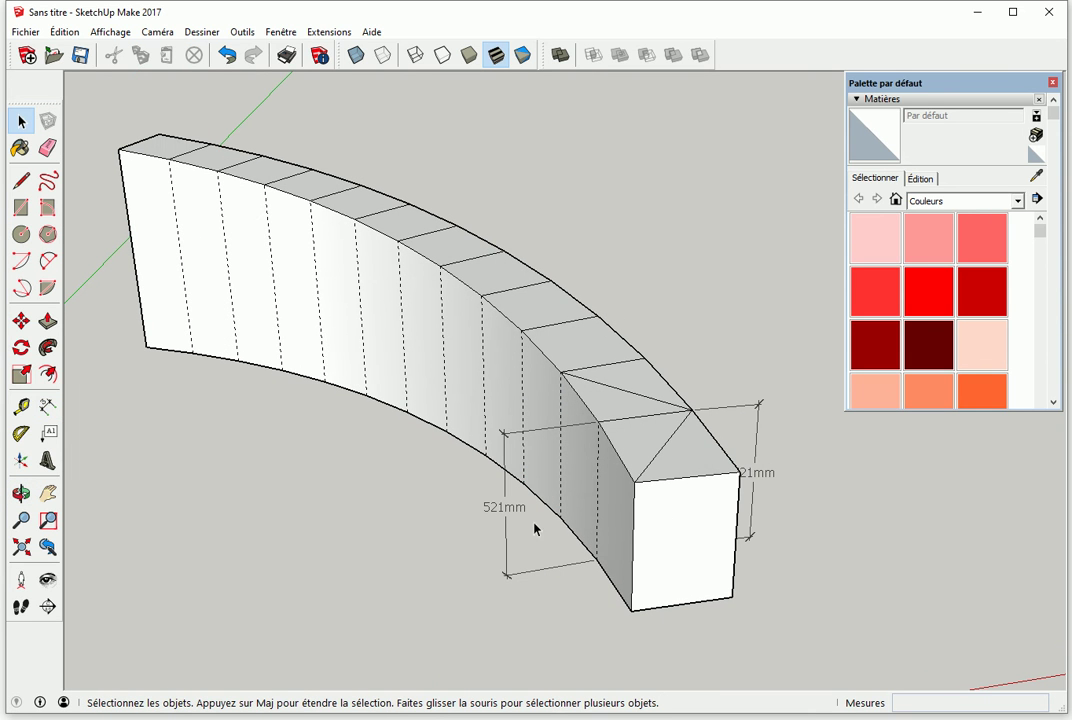
click(509, 516)
key(Delete)
click(763, 486)
key(Delete)
Move the outer end of the second crossline vertically by about 9 mm to level it with its inner end.
middle_drag(770, 494, 598, 541)
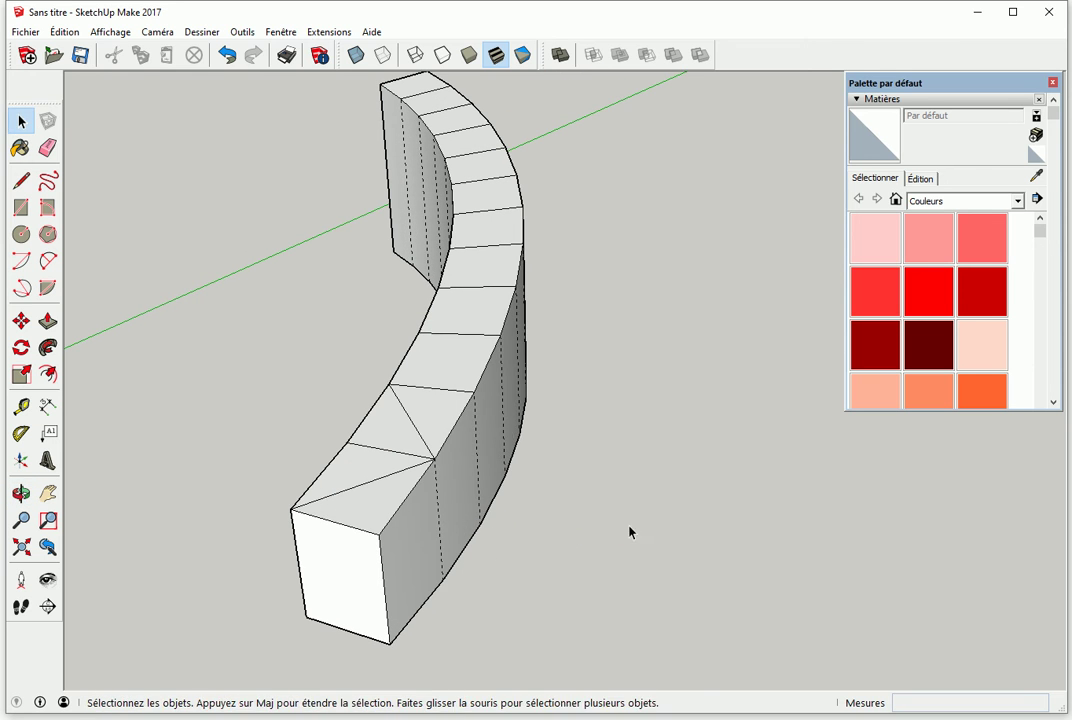
key(m)
click(471, 392)
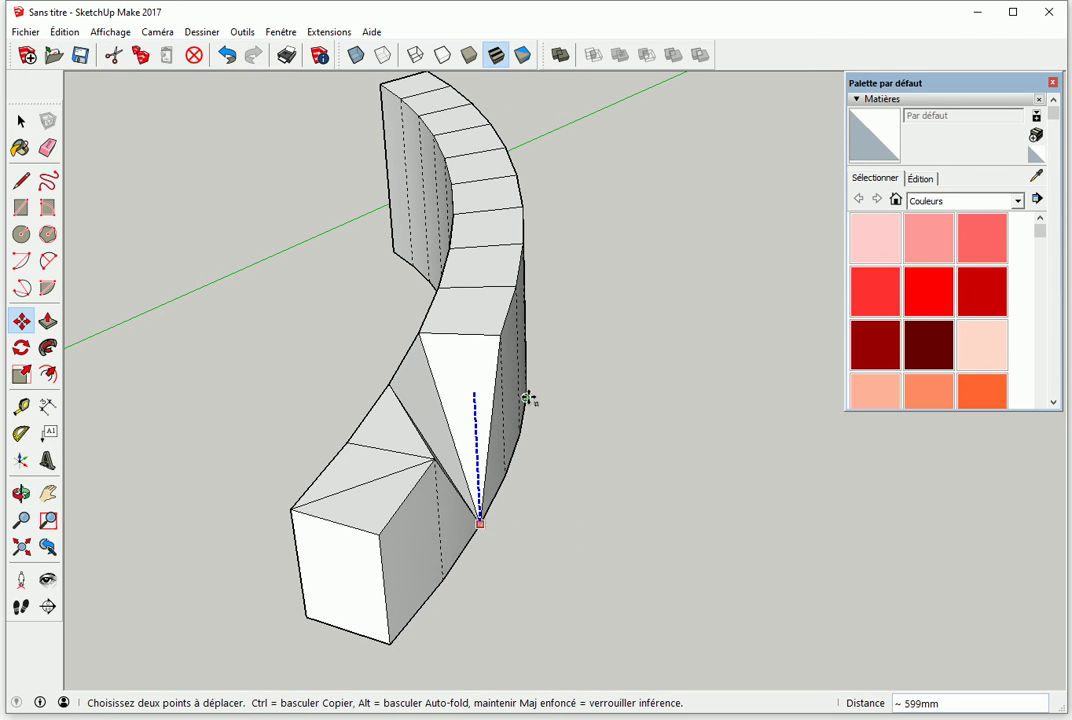
middle_drag(412, 431, 507, 410)
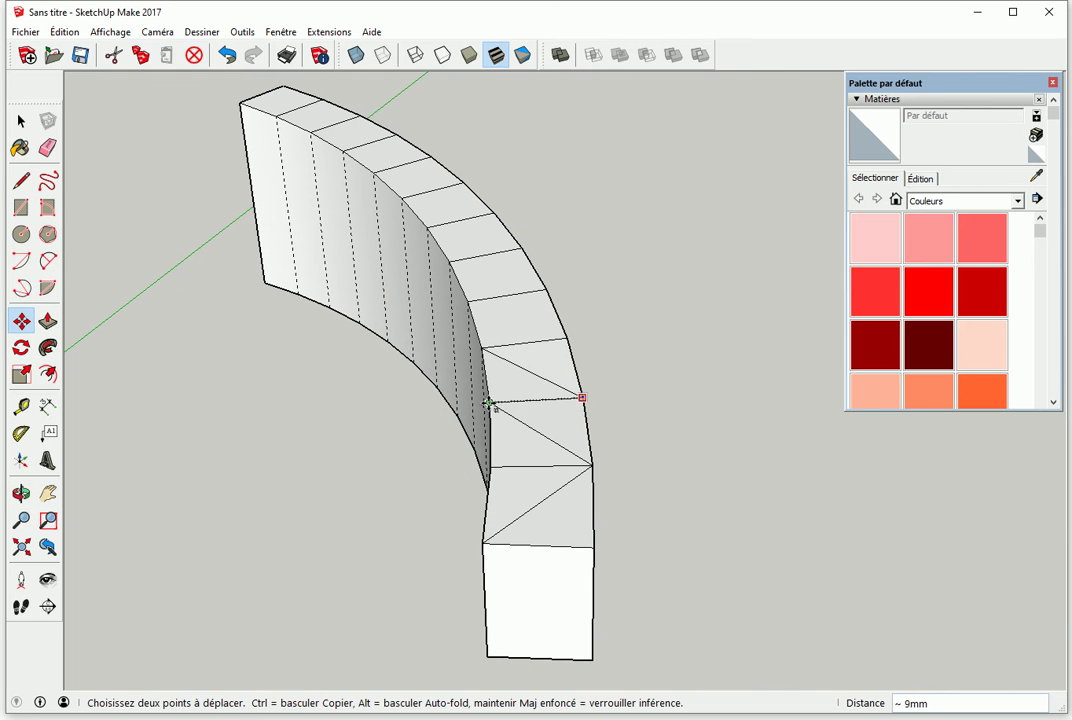
click(488, 403)
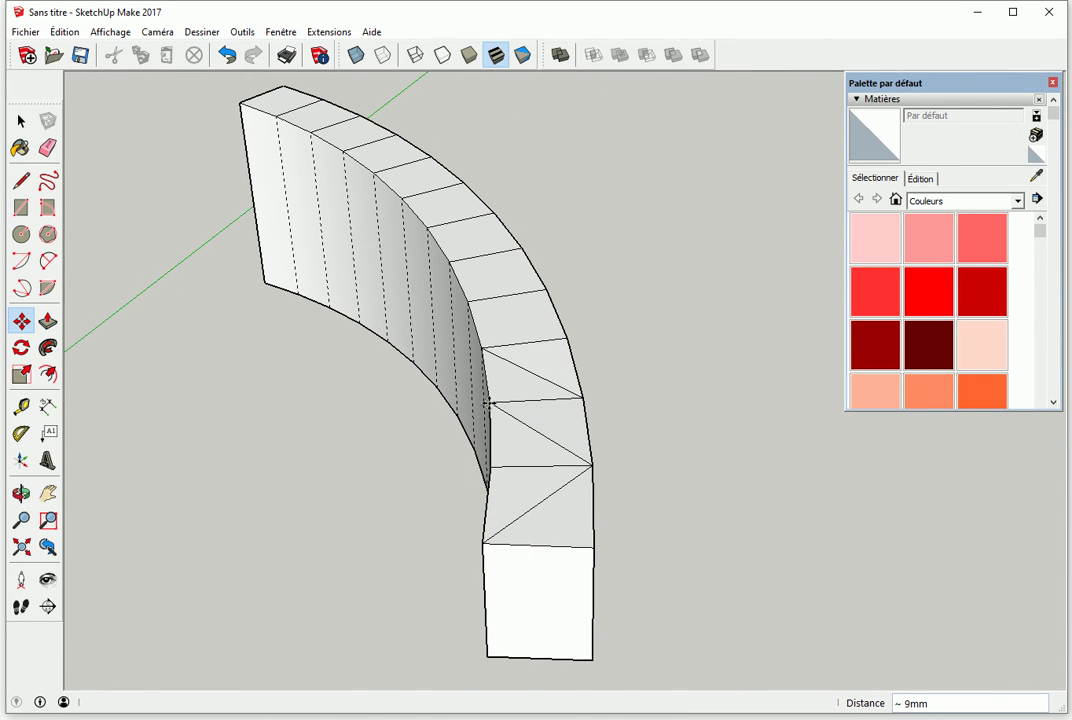
Level the outer ends of the remaining crosslines vertically with their inner ends, moving the far end's outer corner by about 65 mm.
middle_drag(633, 454, 519, 382)
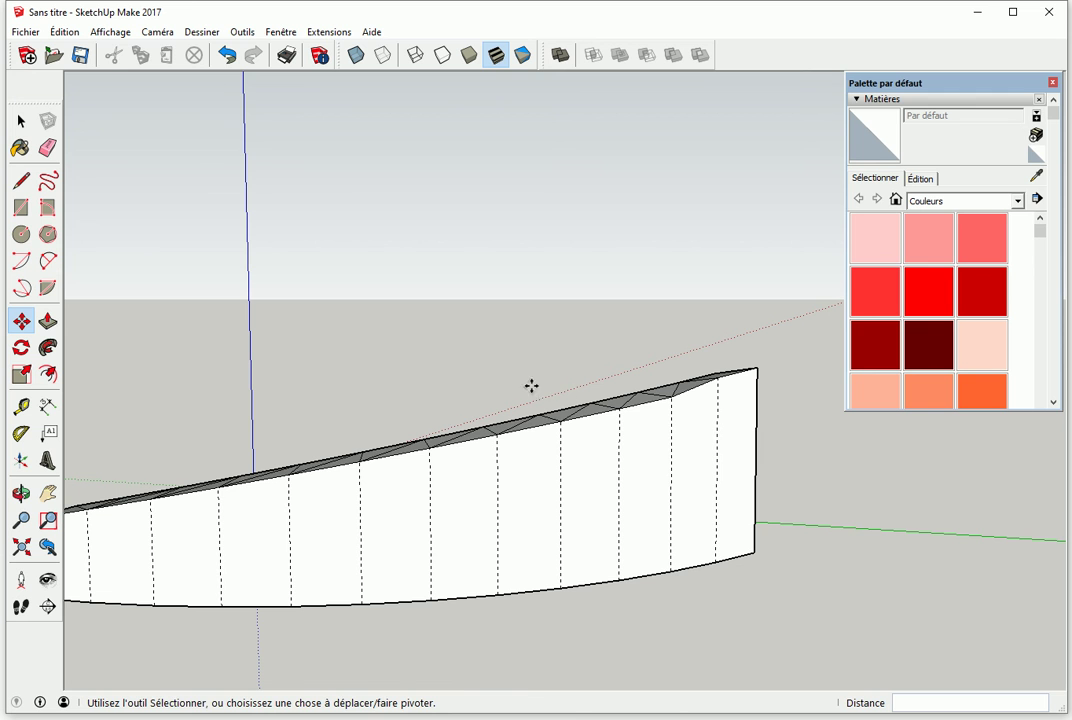
middle_drag(689, 433, 484, 420)
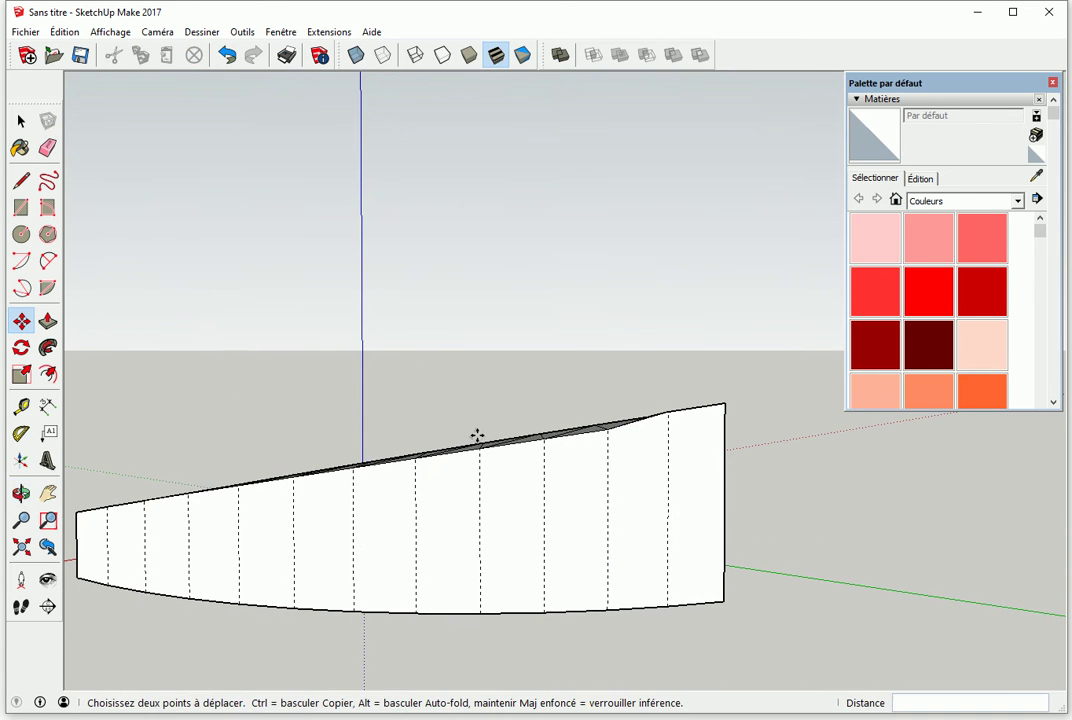
middle_drag(464, 522, 591, 523)
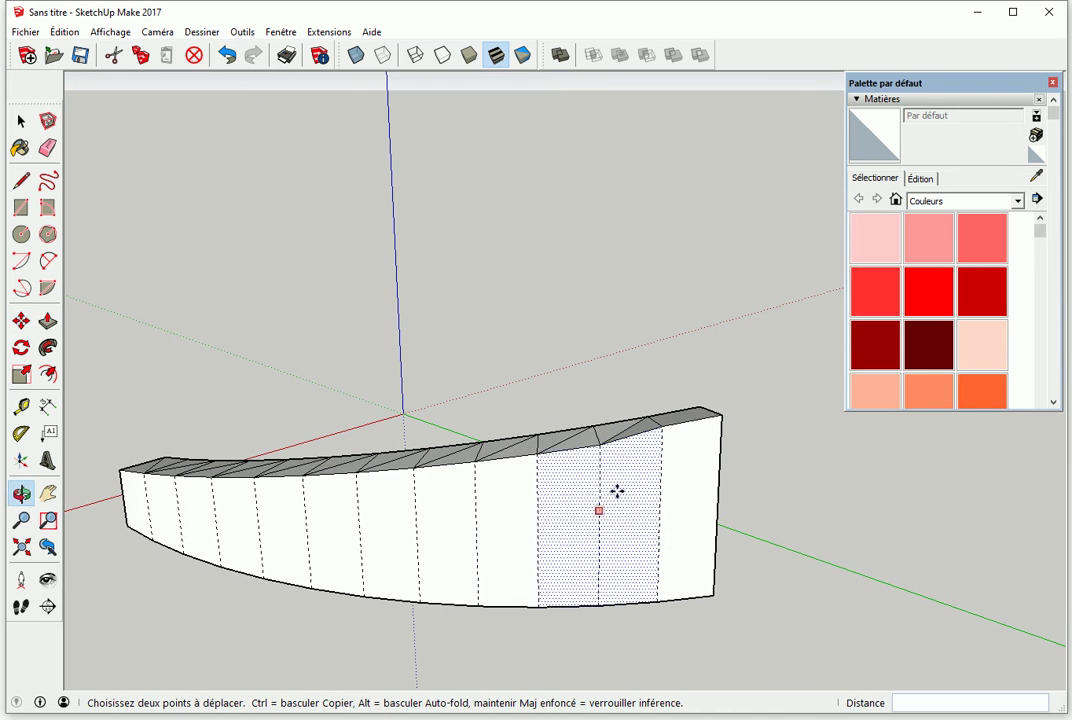
scroll(591, 523, up, 3)
click(675, 407)
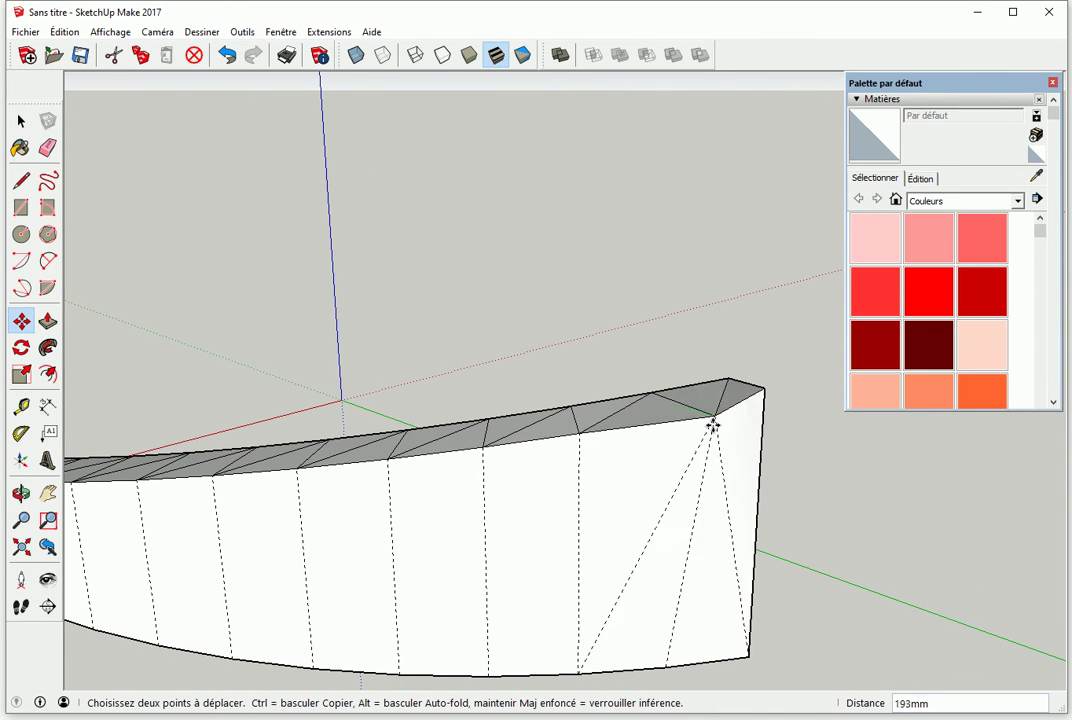
key(Escape)
middle_drag(749, 435, 480, 448)
click(275, 366)
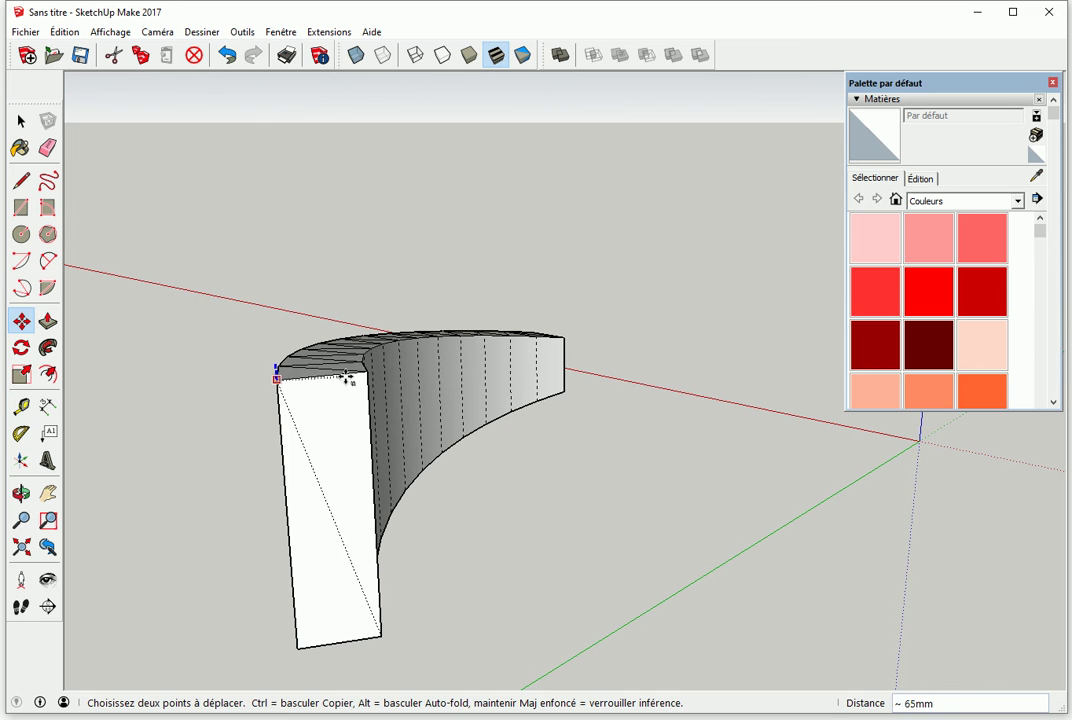
key(space)
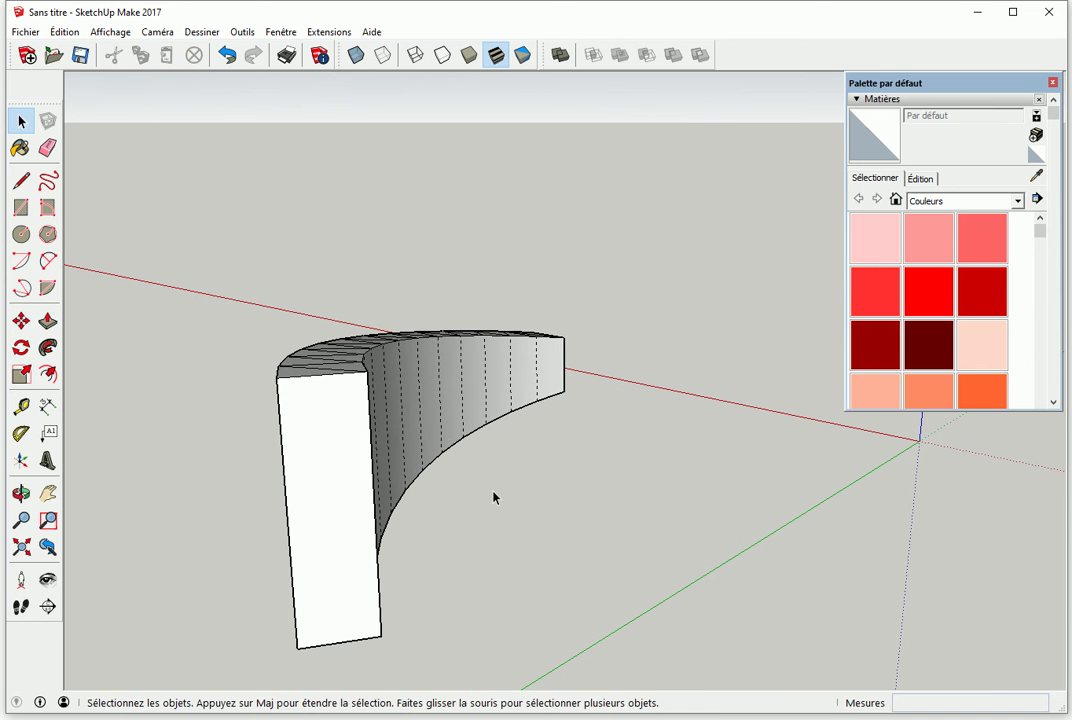
Turn off the display of hidden geometry on the curved wall.
middle_drag(265, 290, 578, 428)
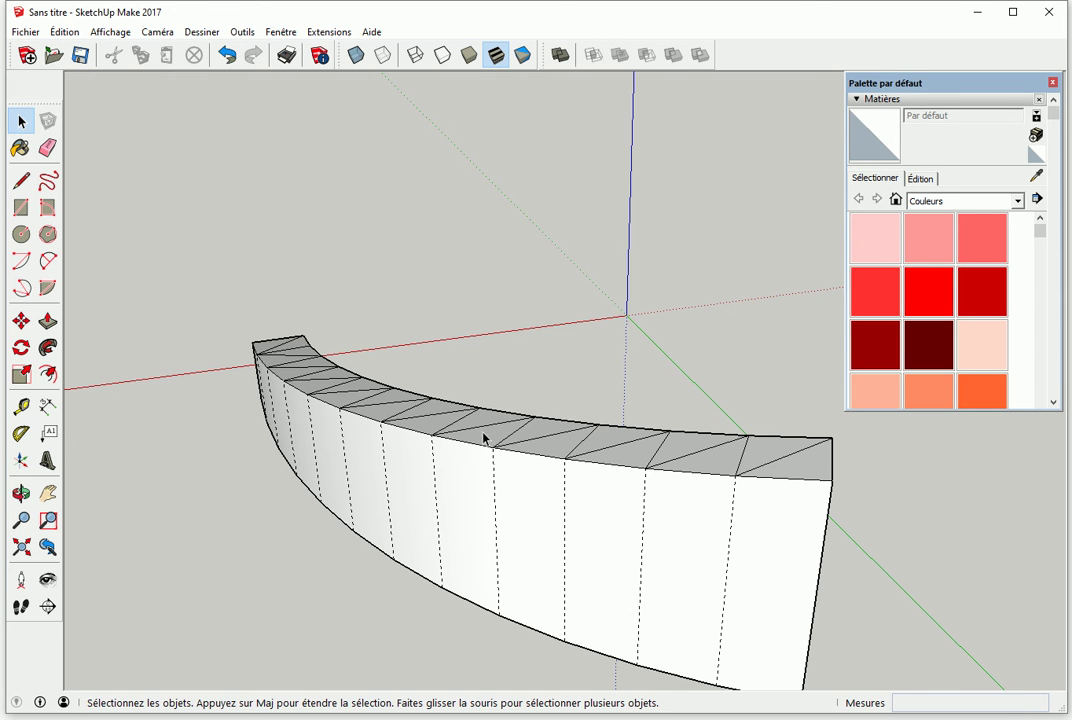
middle_drag(414, 434, 400, 220)
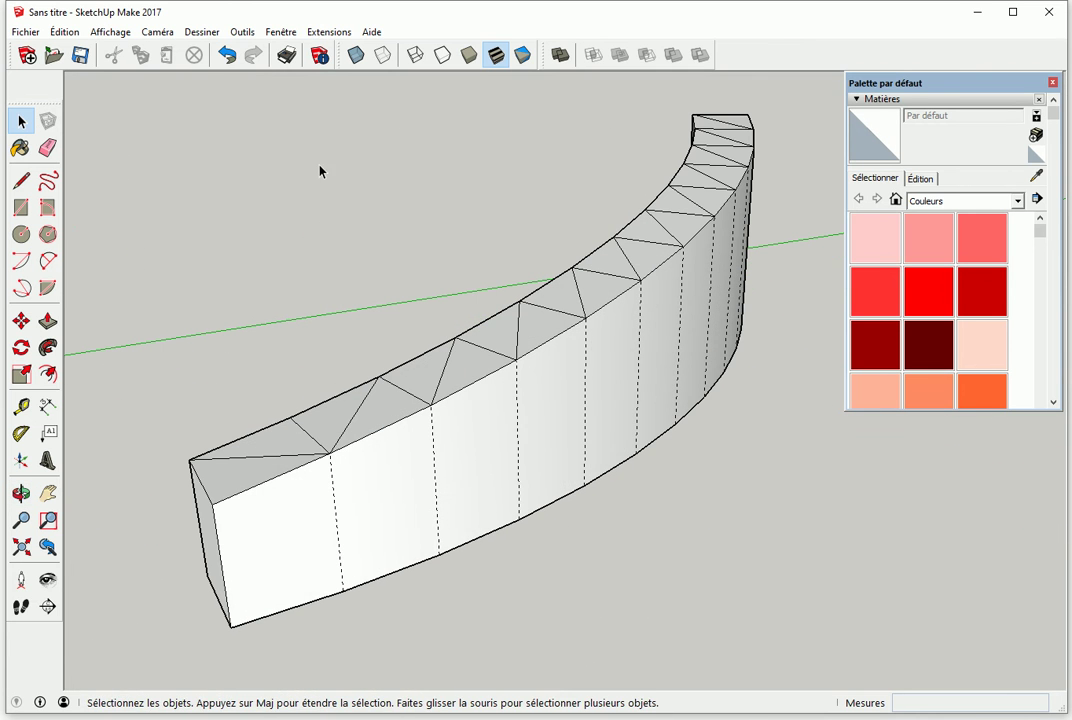
click(108, 31)
click(151, 89)
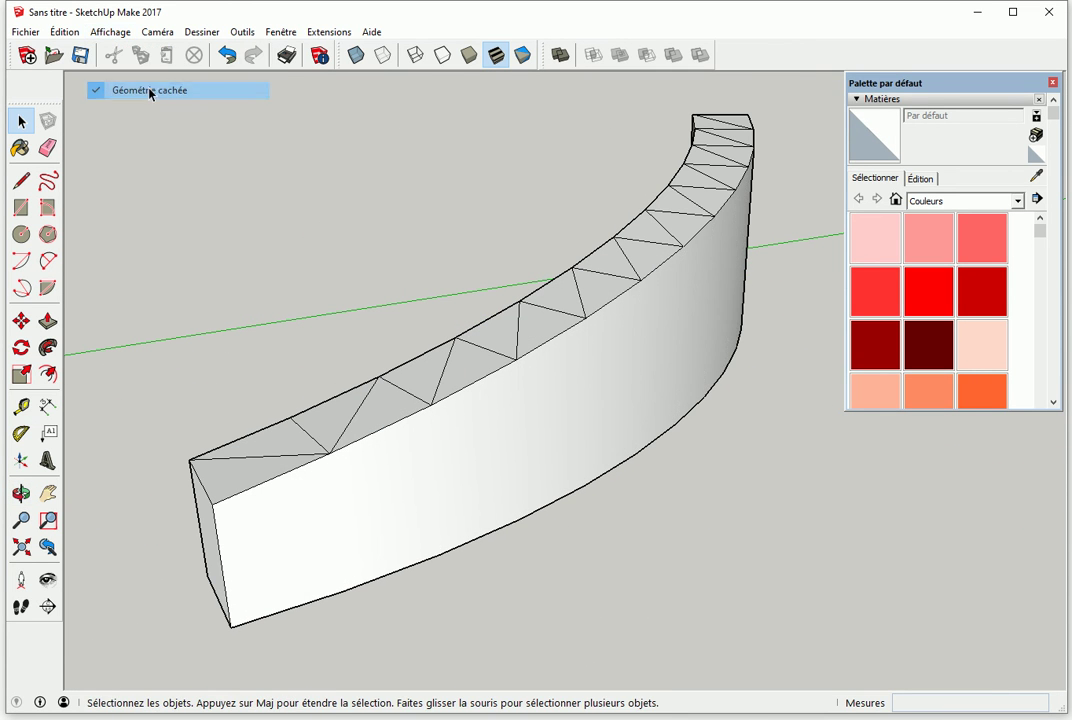
Try erasing the crossline nearest the wall's low end and undo the deletion.
middle_drag(516, 346, 212, 446)
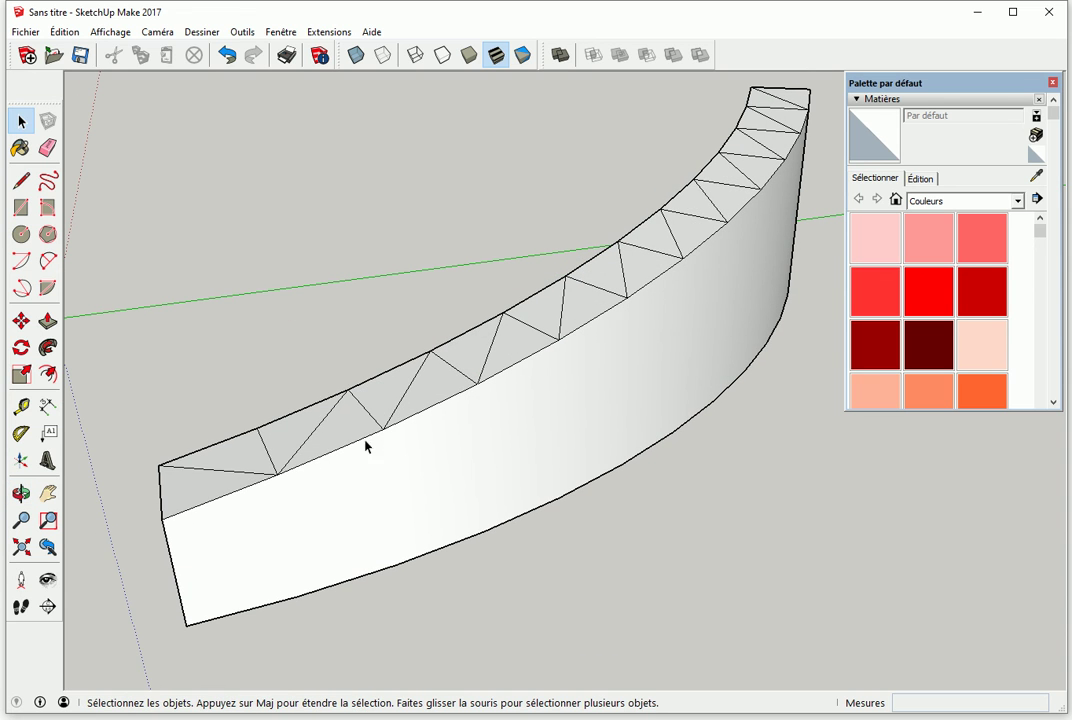
key(e)
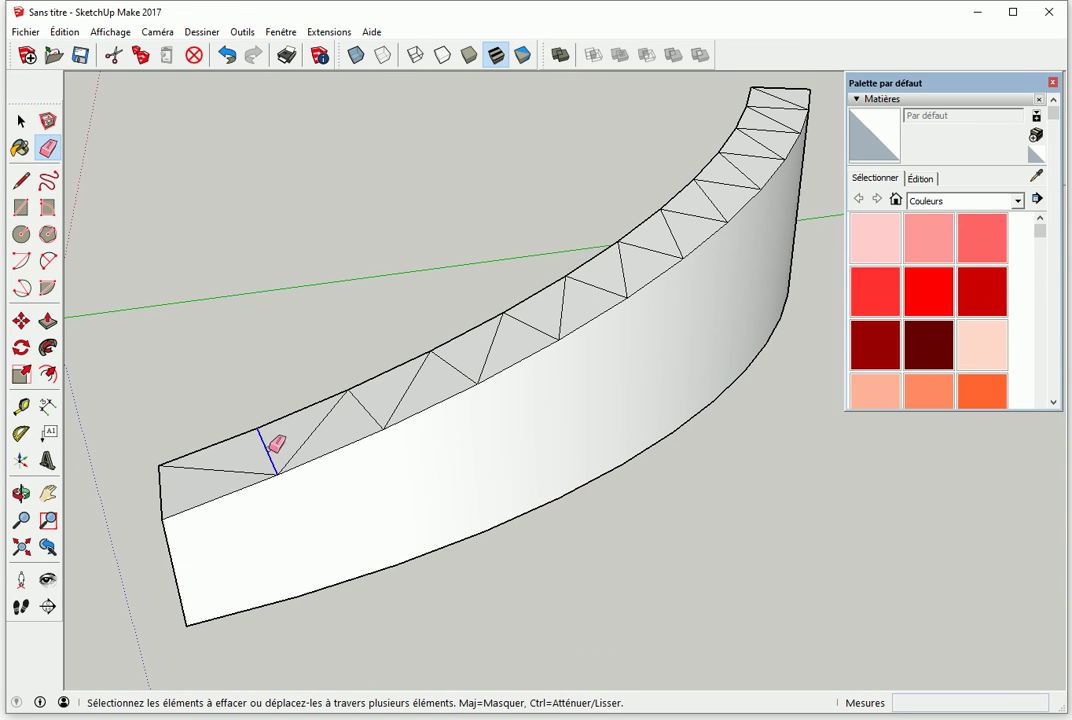
click(267, 449)
key(ctrl+z)
Soften the first three crosslines and their diagonals at the wall's low end with the Eraser, and check the merged top surface by selecting it.
mouse_move(412, 400)
middle_down()
mouse_move(371, 442)
mouse_move(398, 425)
middle_up()
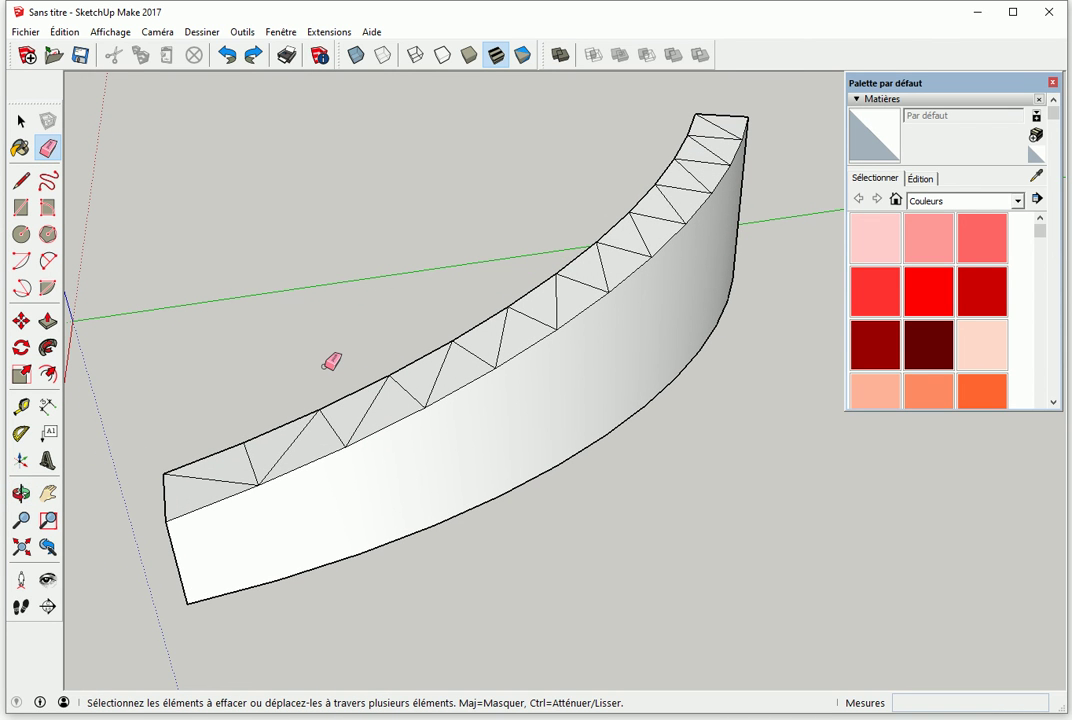
mouse_move(218, 484)
mouse_down()
mouse_move(331, 438)
mouse_move(420, 383)
mouse_move(385, 415)
mouse_up()
key(space)
click(335, 433)
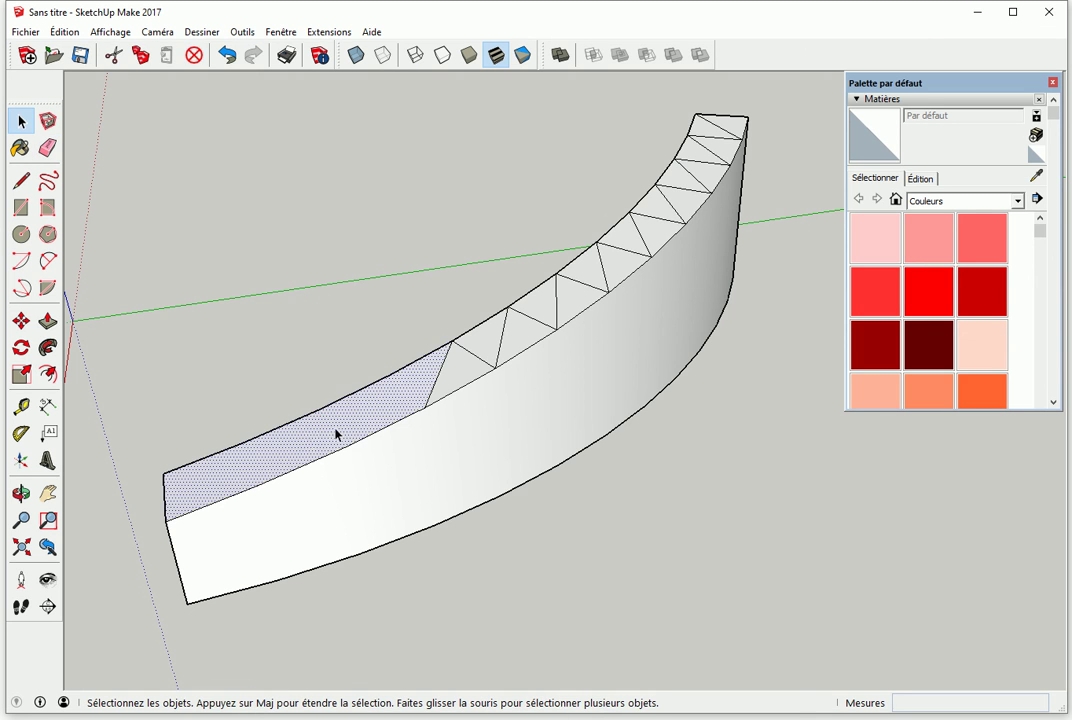
click(361, 357)
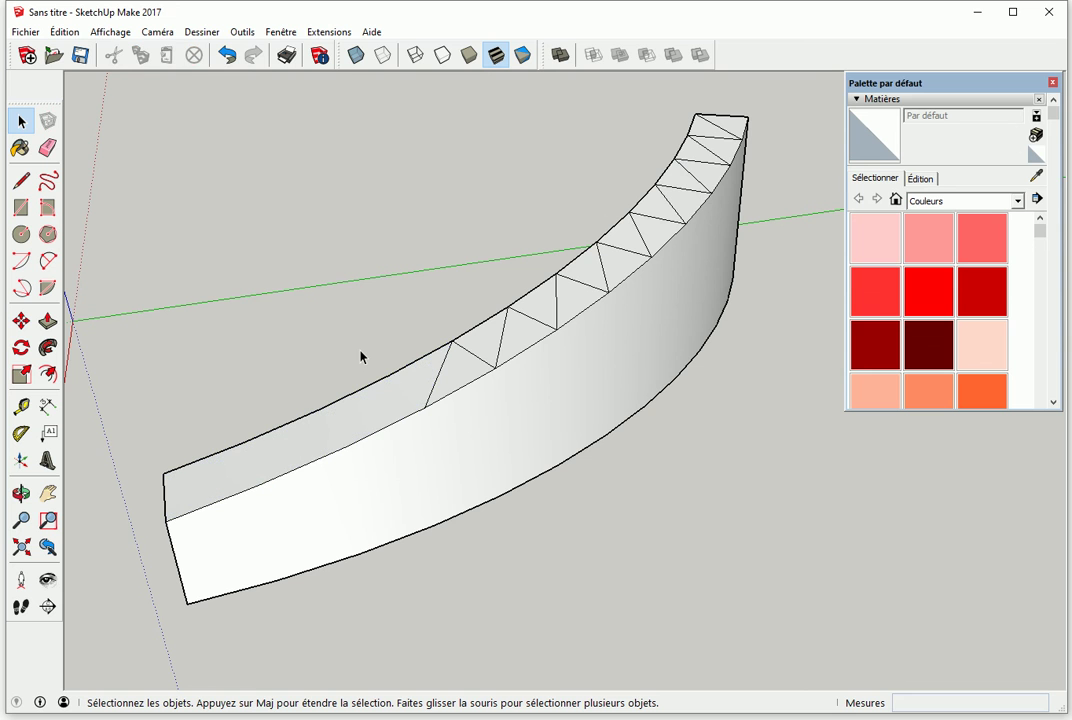
Soften all edges of the whole wall, enabling the option to soften coplanar faces (Adoucir les faces coplanaires).
triple_click(405, 394)
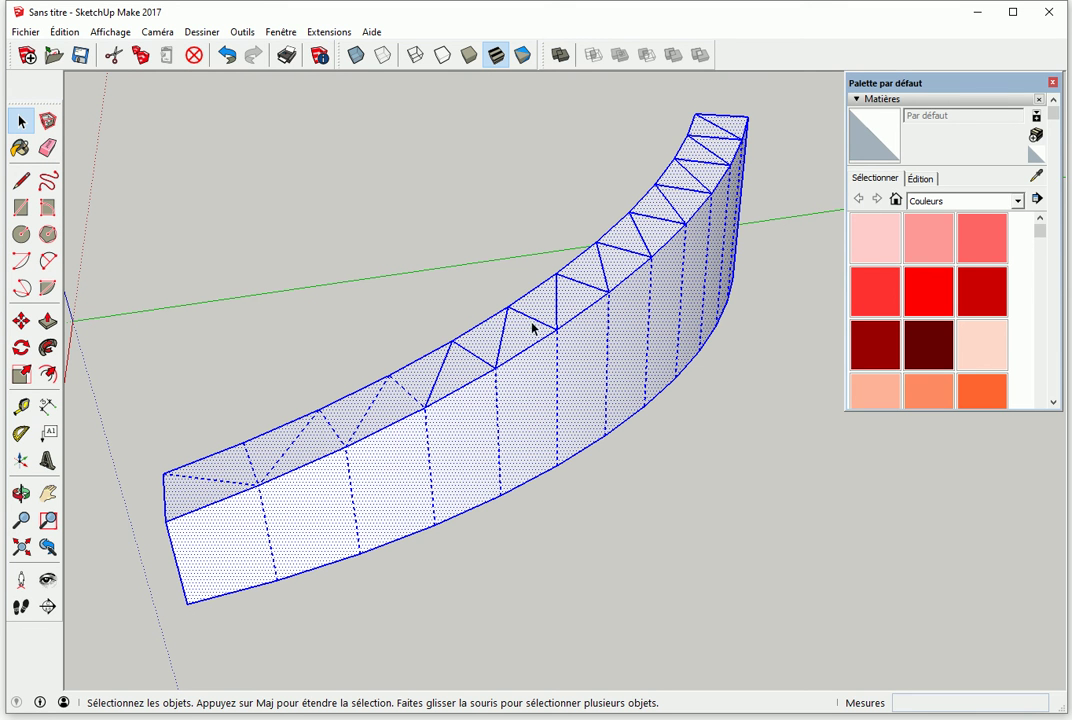
click(856, 100)
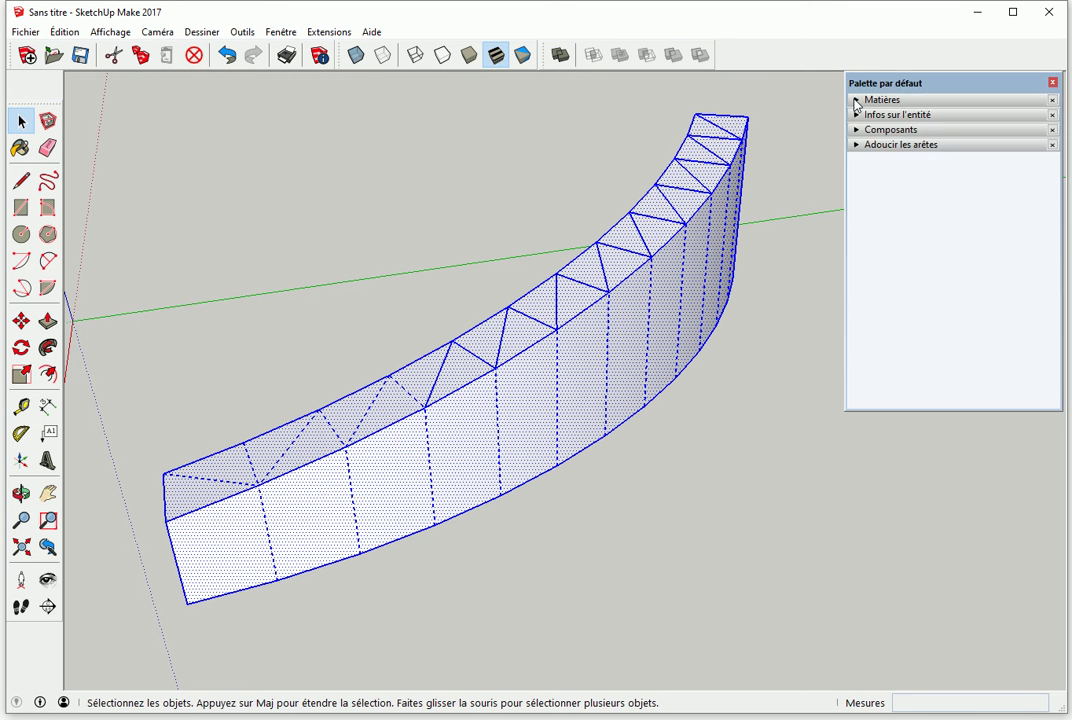
click(857, 145)
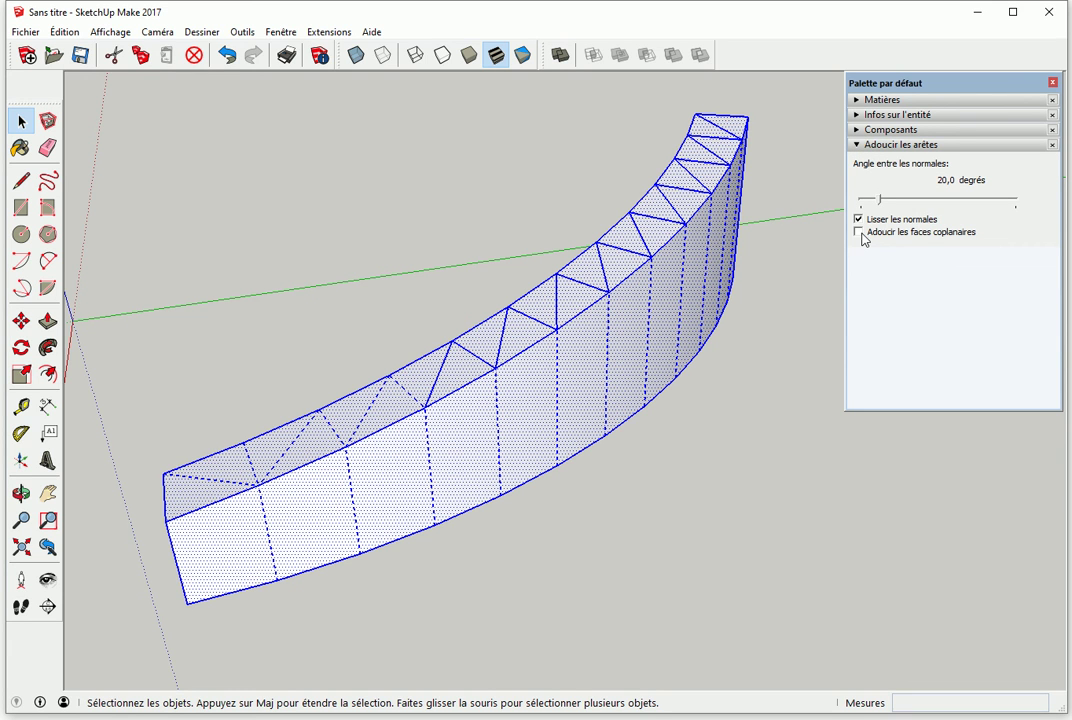
click(858, 232)
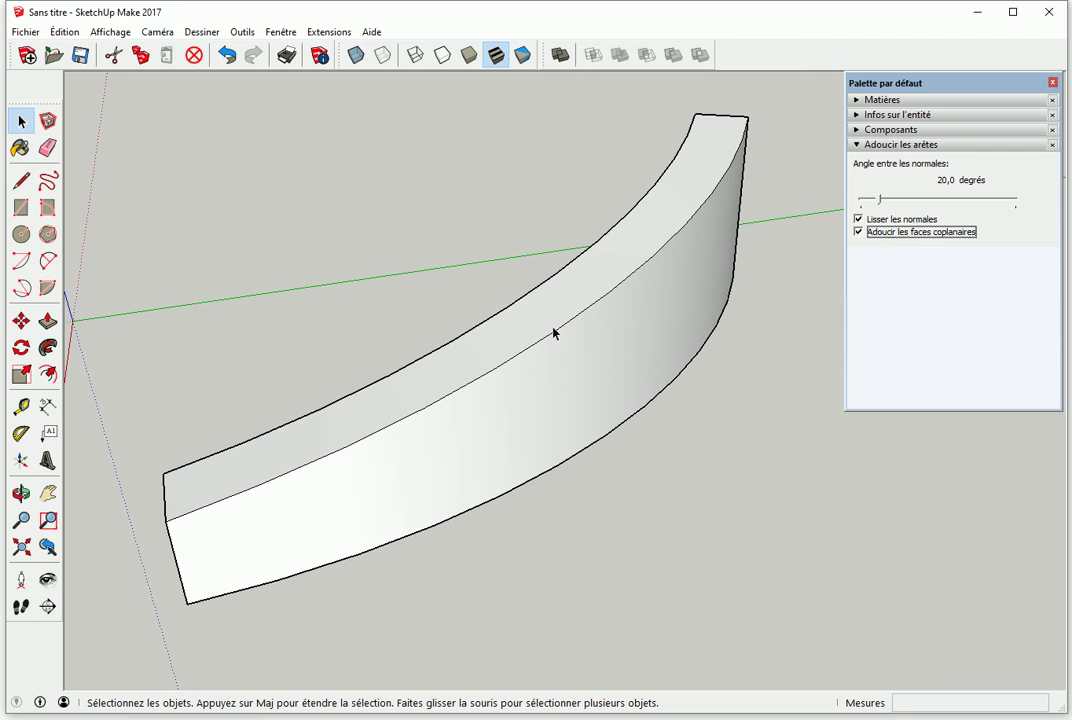
click(460, 290)
Show the hidden geometry to examine the softened edges, hide it again and inspect the finished wall from its inner side.
middle_drag(359, 340, 407, 244)
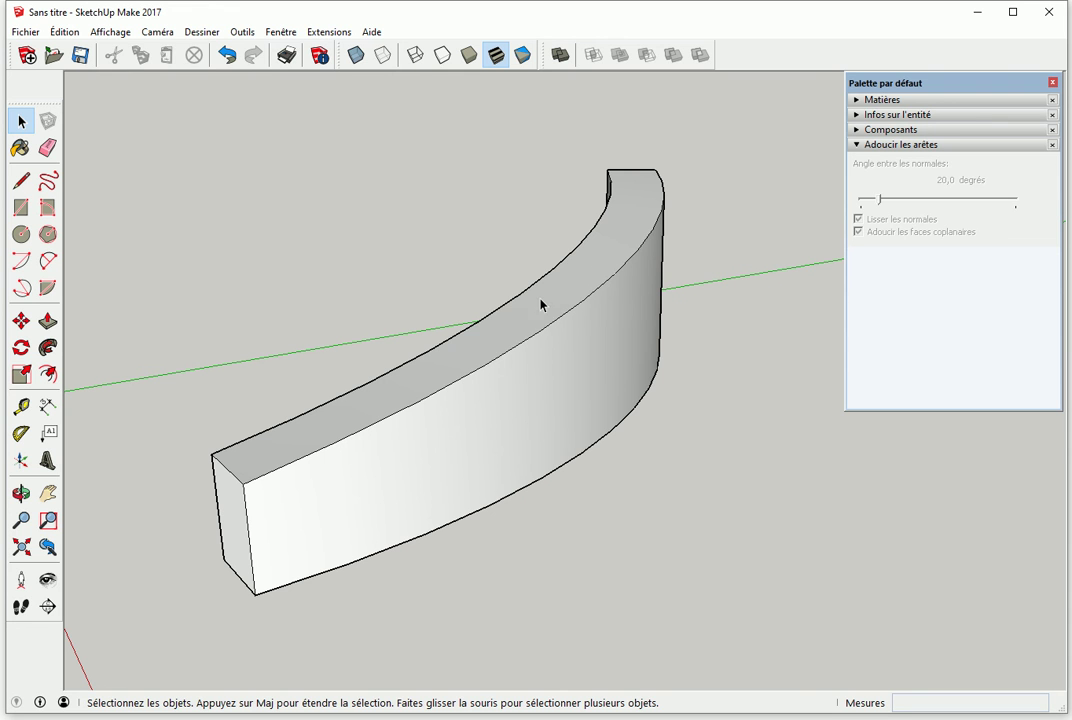
click(111, 31)
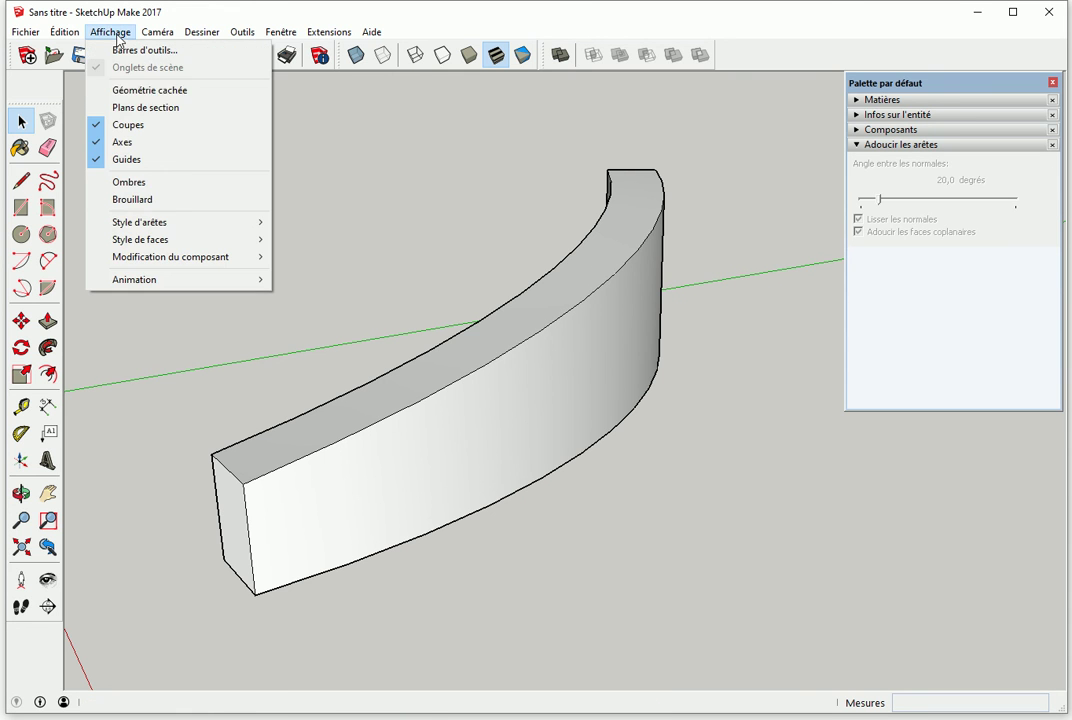
click(142, 90)
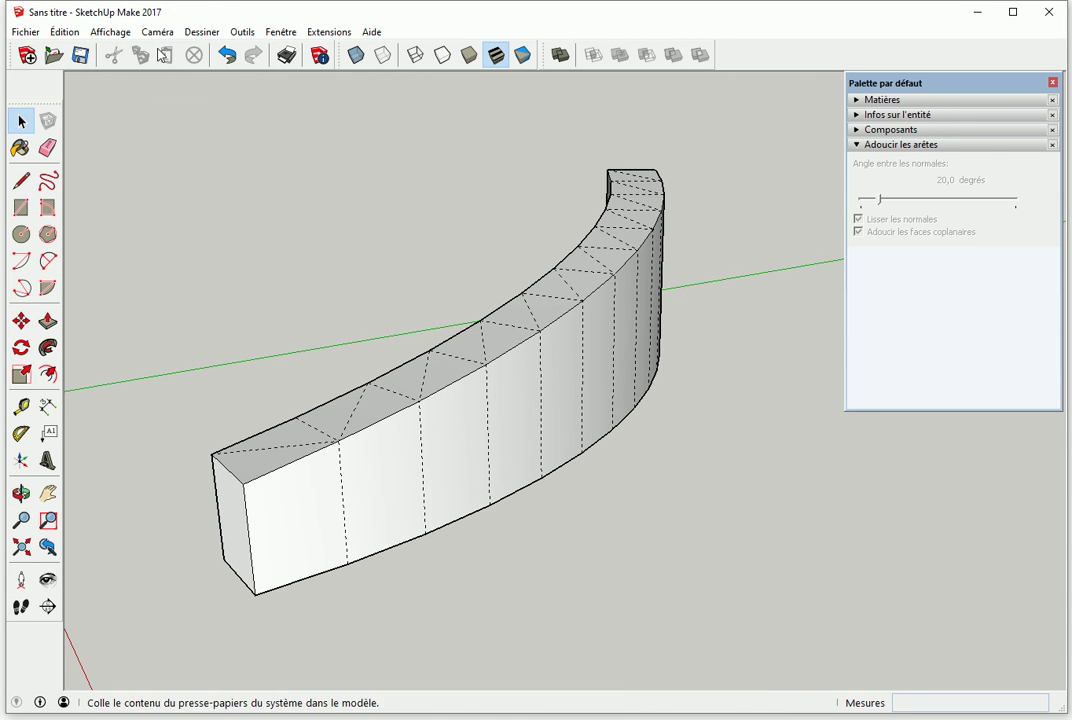
click(111, 31)
click(144, 91)
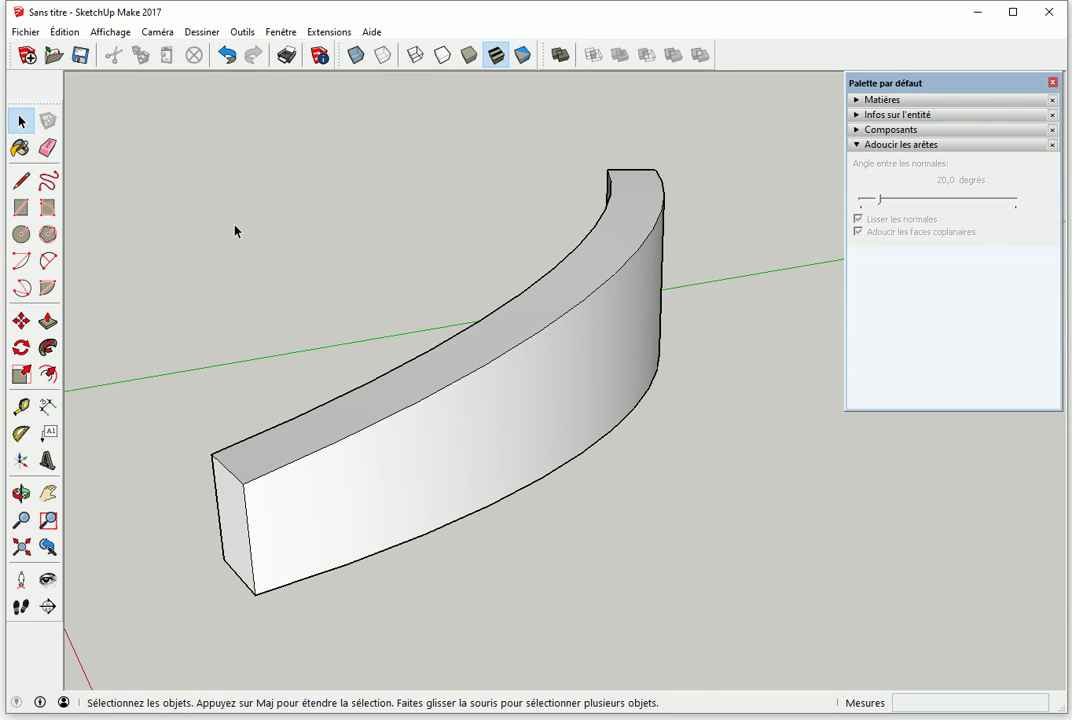
middle_drag(203, 376, 498, 390)
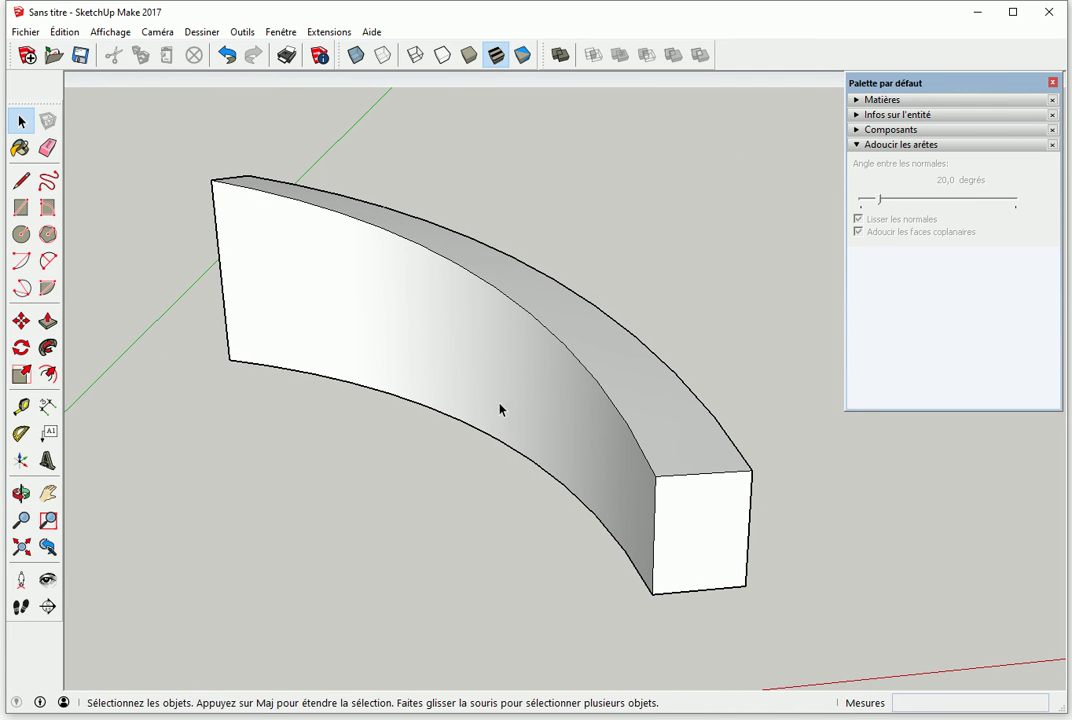